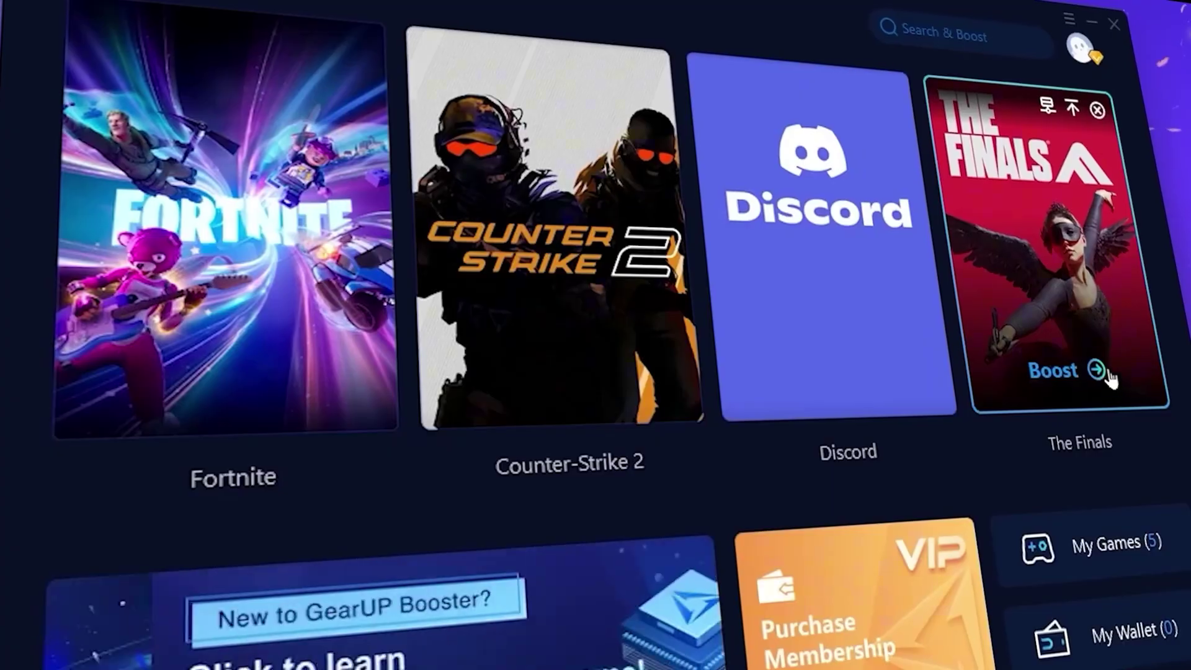
Search Windows for 'reg' to find Registry Editor
mouse_move(862, 397)
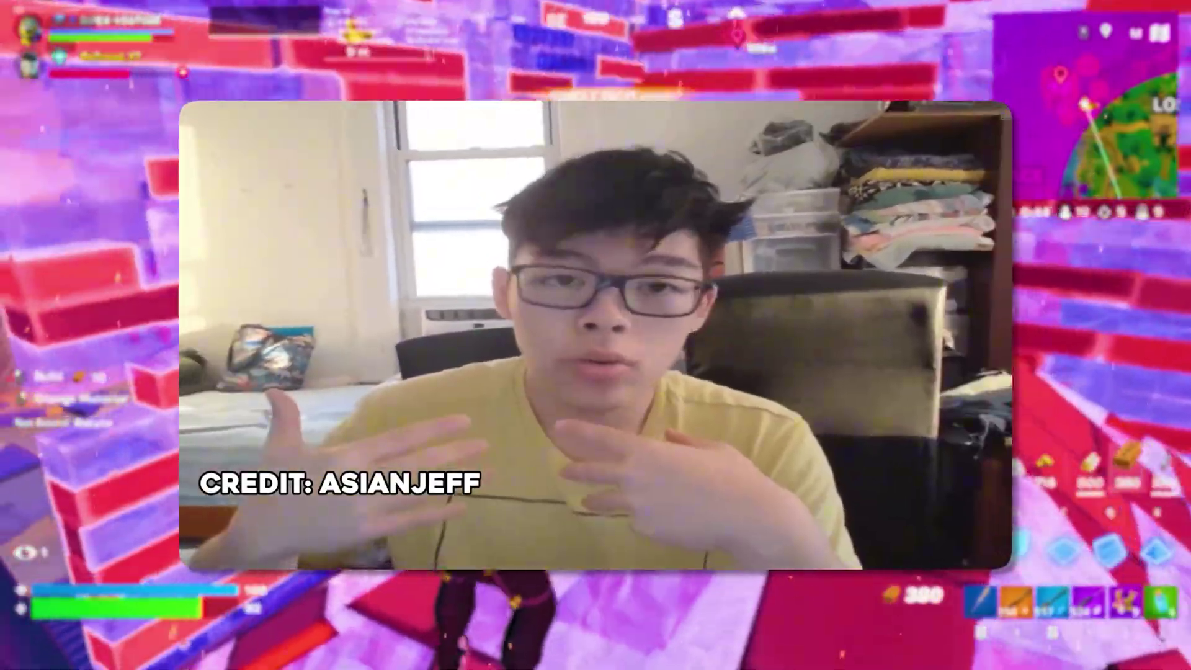
drag(94, 352, 991, 376)
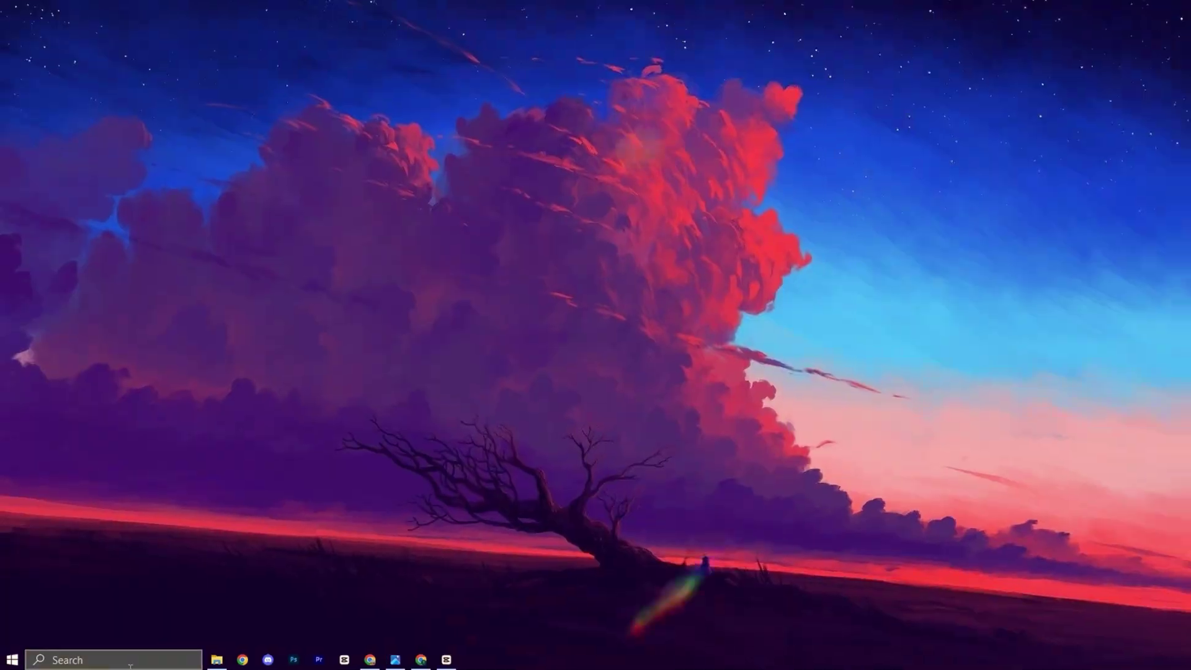
key(super+s)
text(reg)
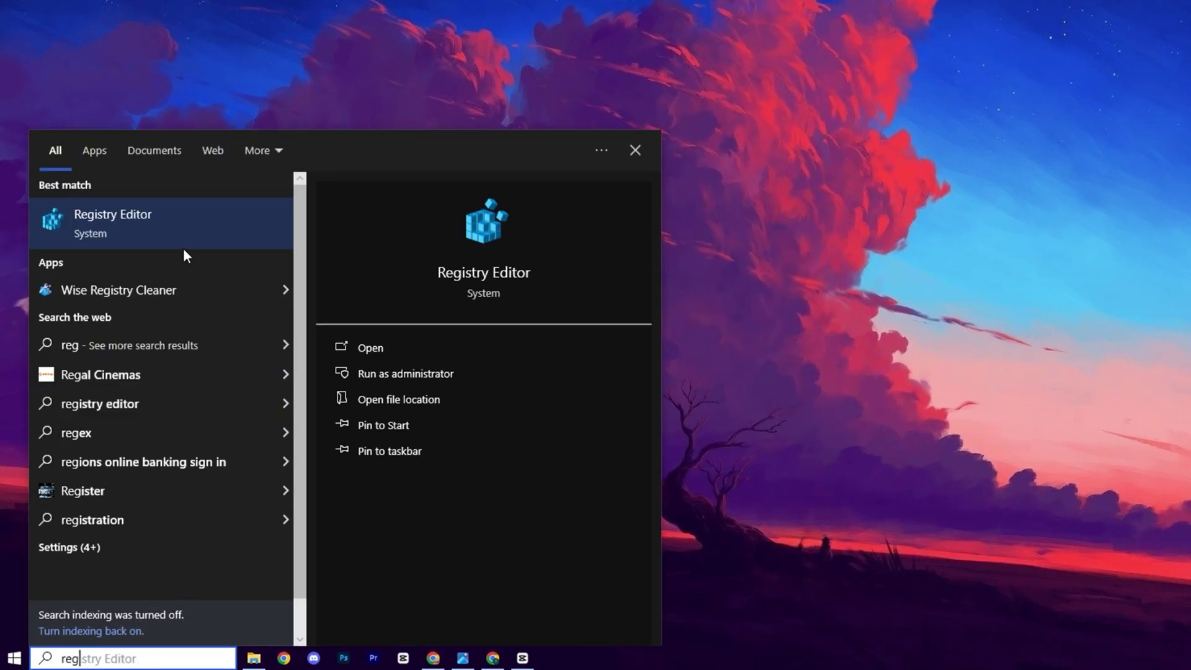
Run Registry Editor as administrator and show the 0cc5b647-c1df-4637-891a-dec35c318583 PowerSettings key
right_click(175, 220)
click(225, 237)
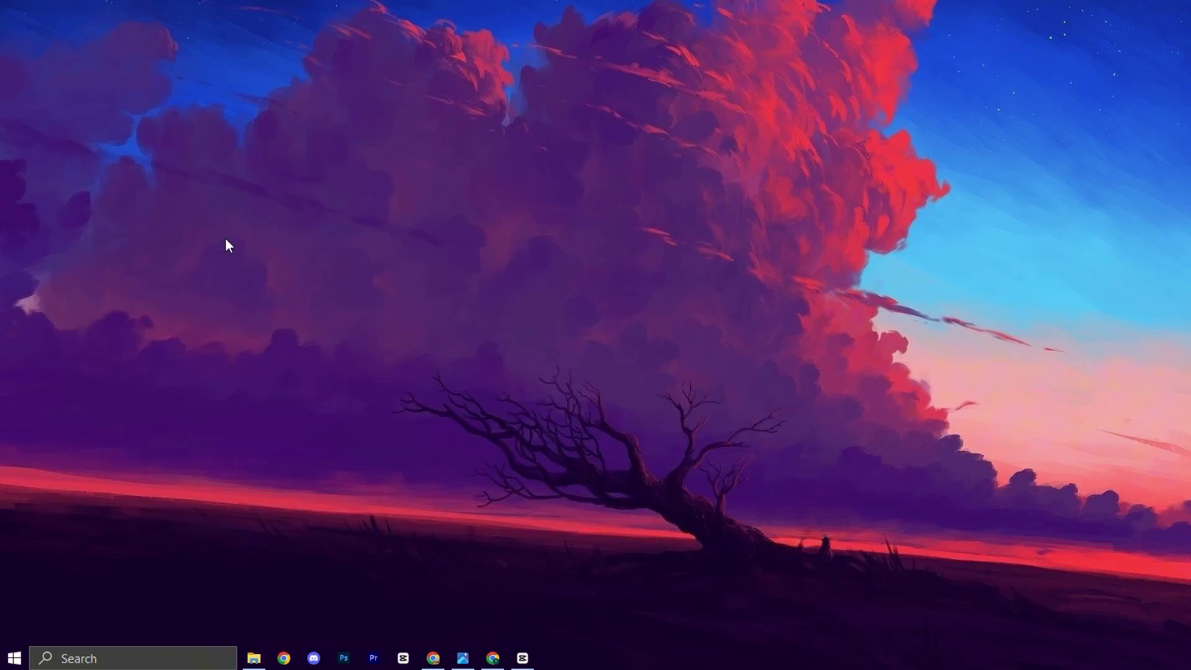
click(671, 327)
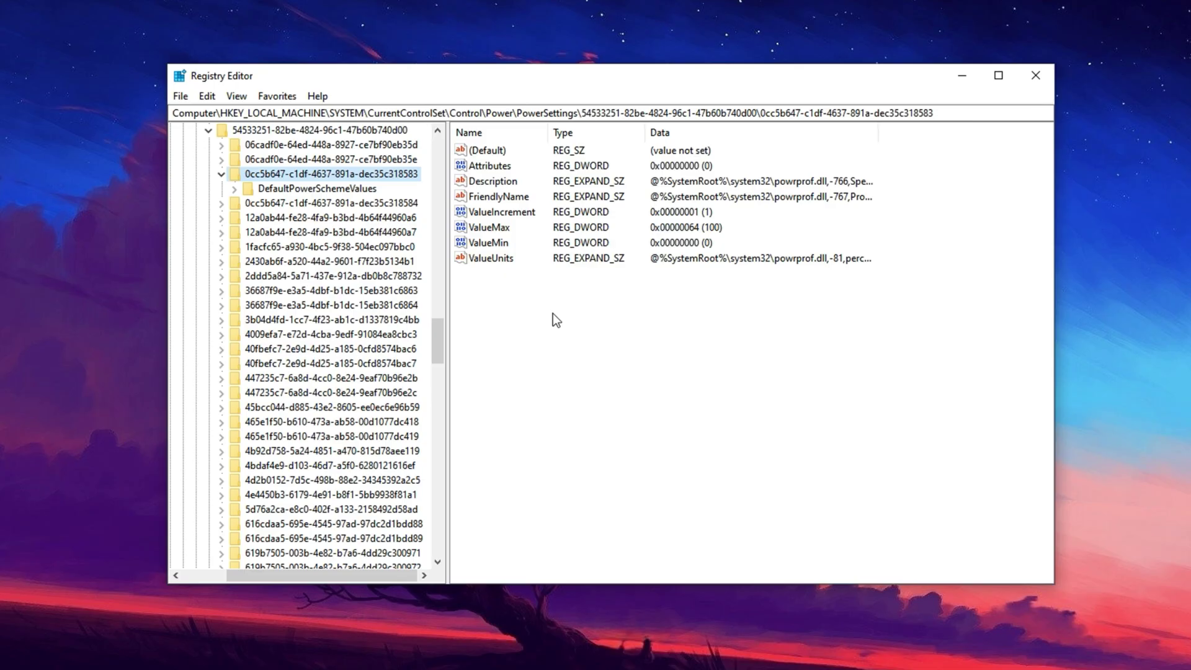
drag(946, 109, 169, 113)
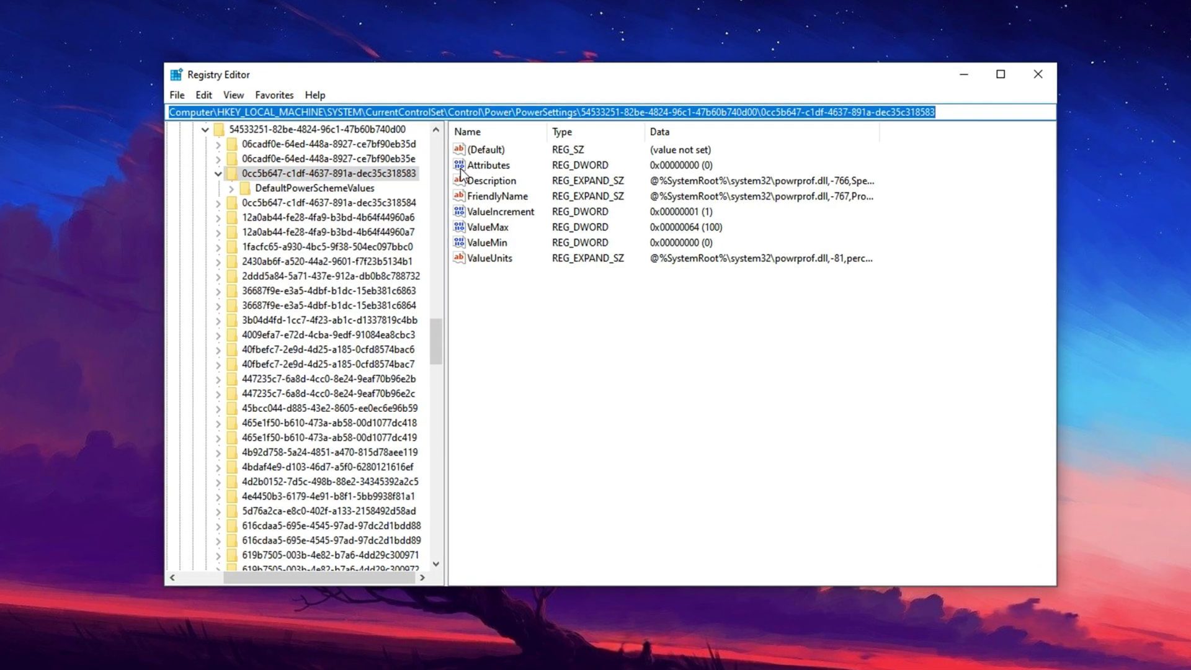
click(522, 319)
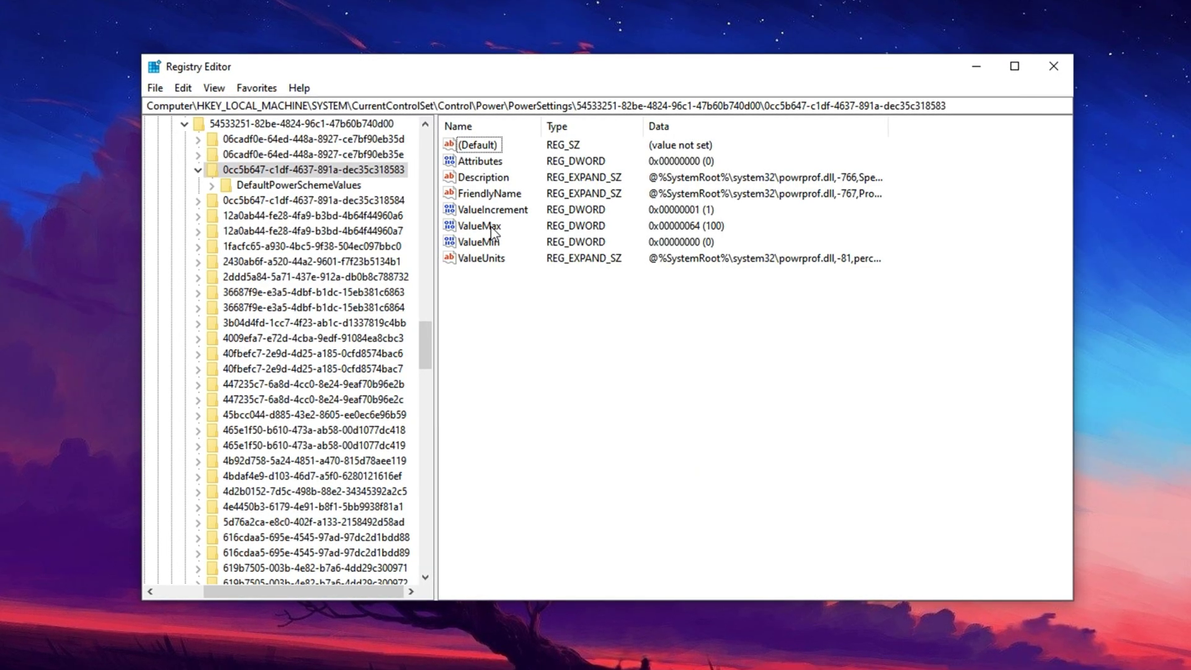
Set ValueMax to hexadecimal 100 (256)
click(490, 227)
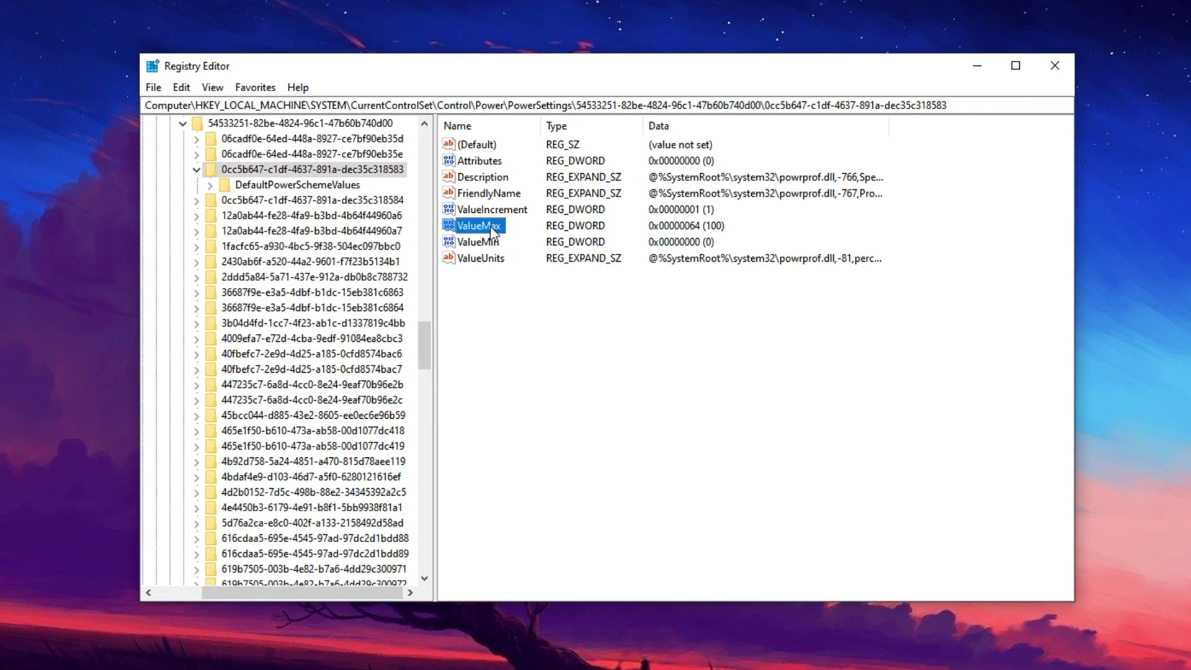
double_click(491, 227)
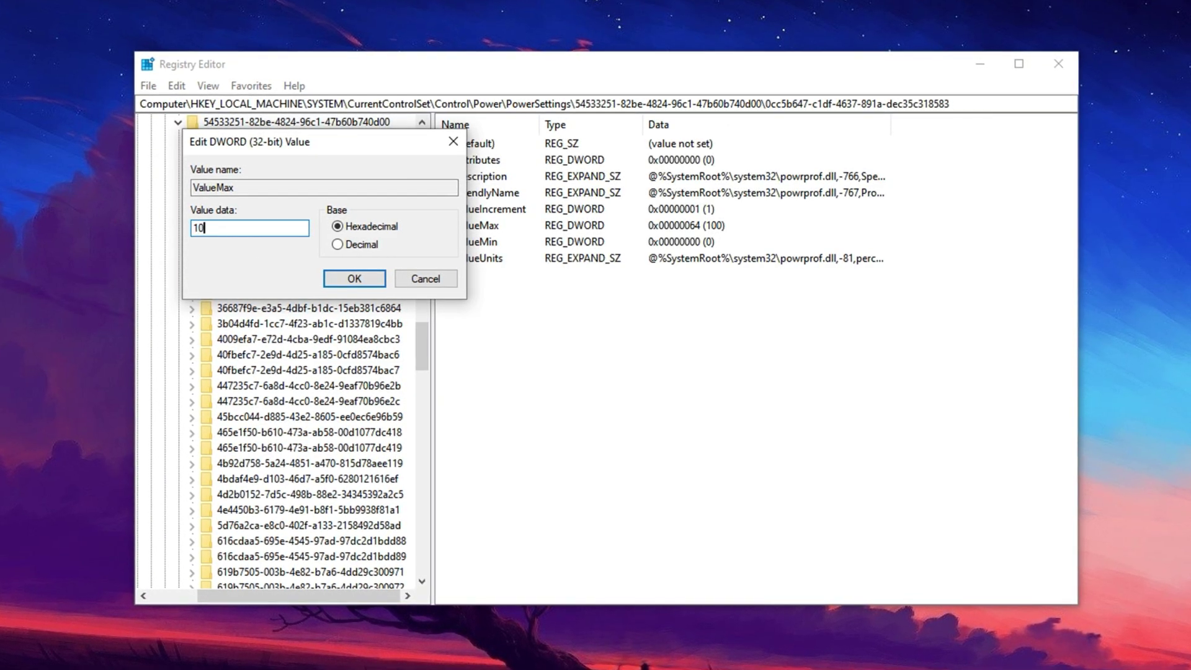
click(351, 280)
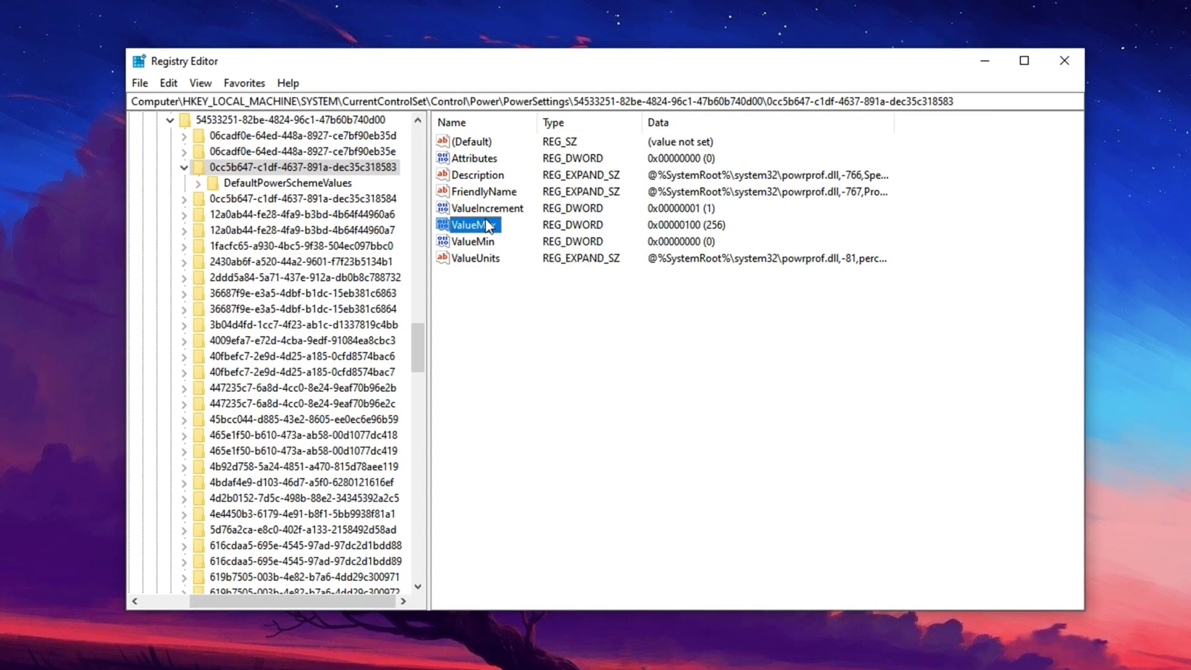
Confirm ValueMin stays at 0 and select the key path in the address bar
click(475, 241)
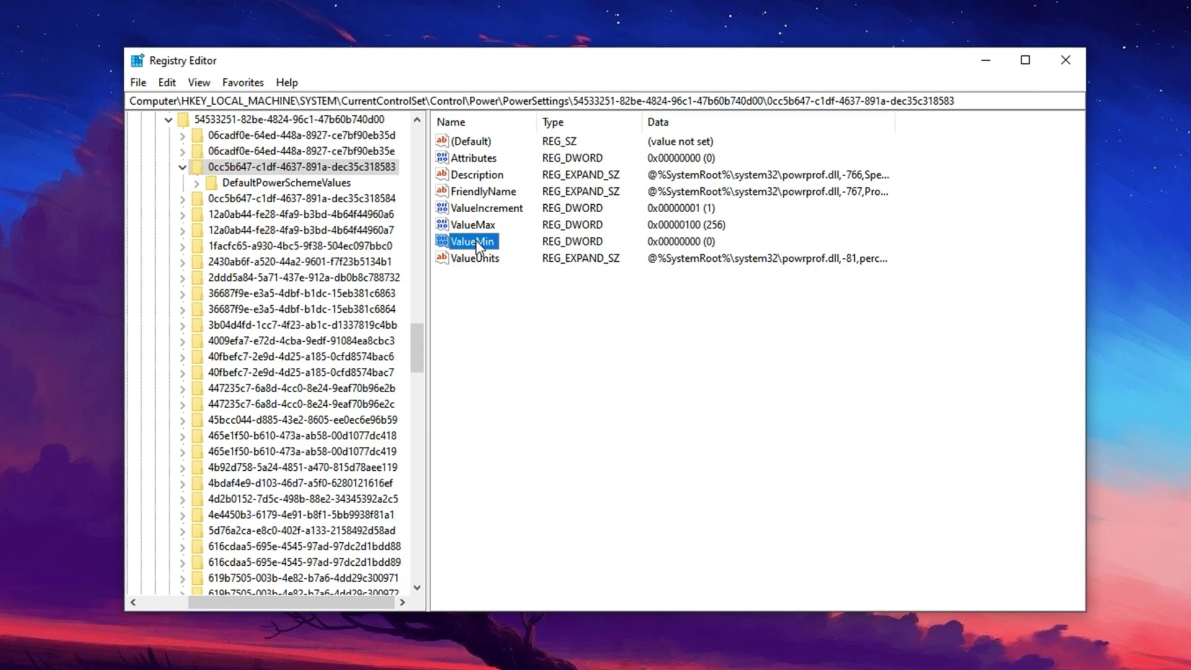
right_click(475, 241)
click(505, 251)
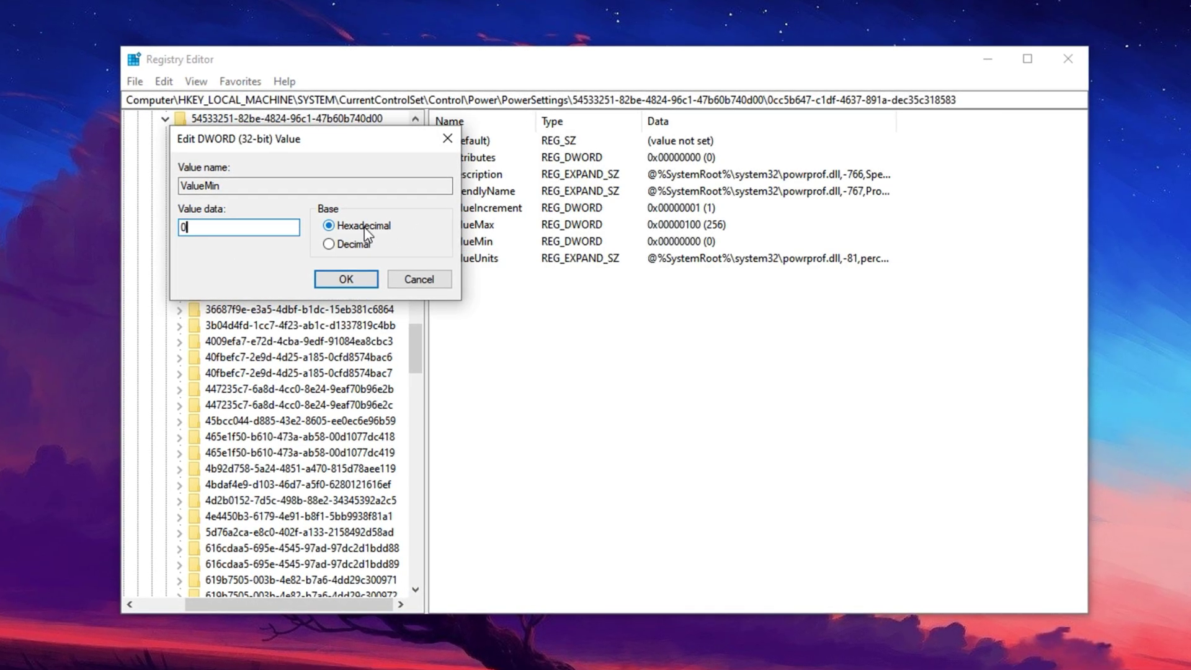
click(329, 280)
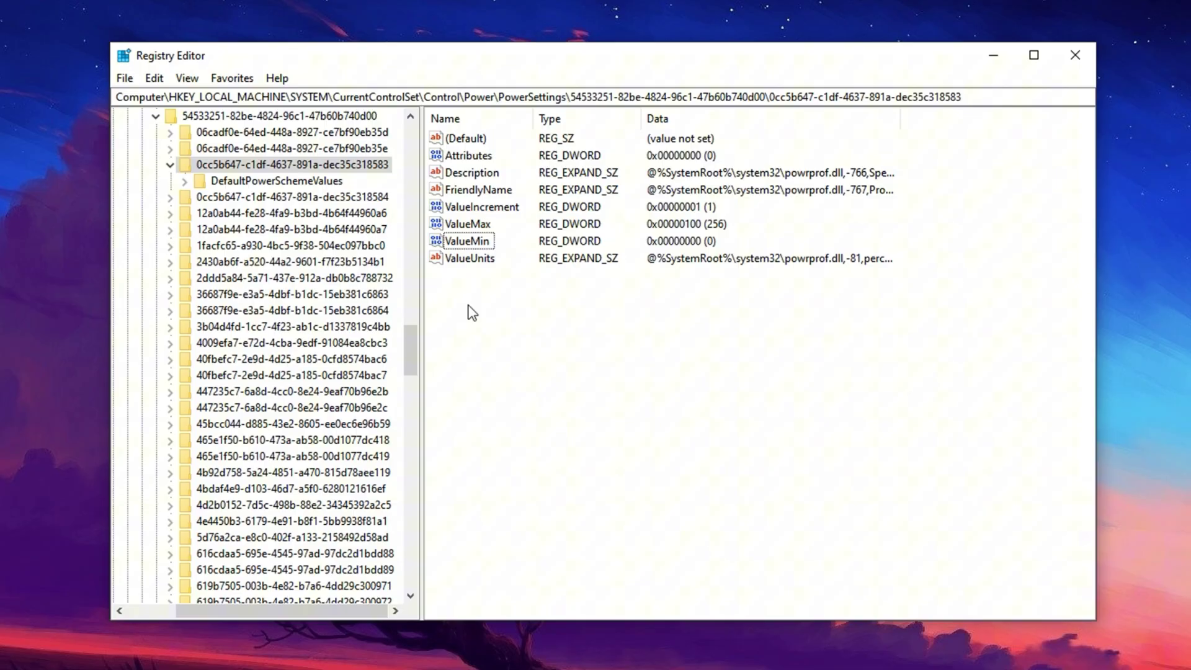
drag(968, 97, 142, 101)
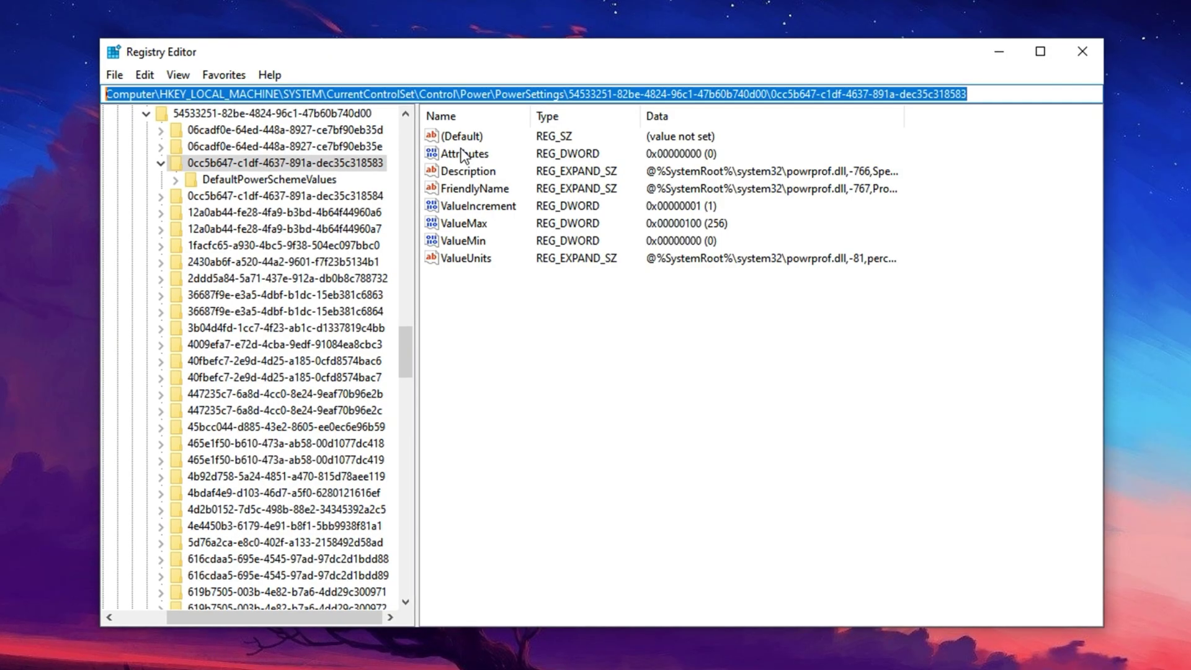
Go to the PriorityControl key by pasting its path into the address bar
text(Computer\HKEY_LOCAL_MACHINE\SYSTEM\CurrentControlSet\Control\PriorityControl)
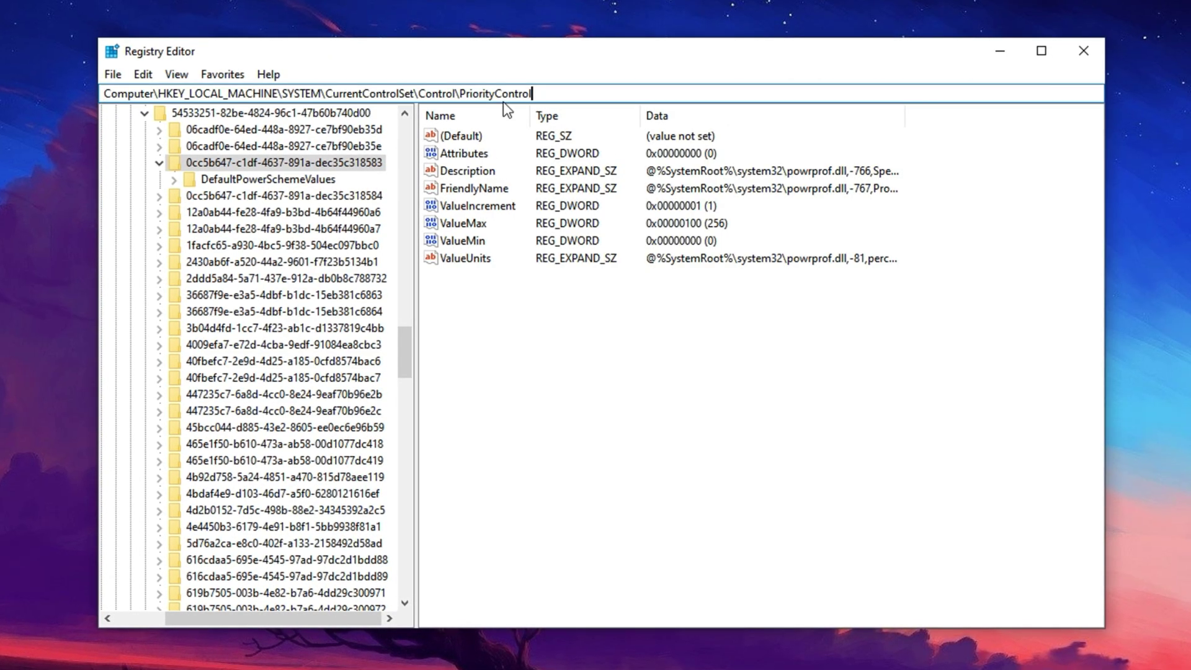
key(Return)
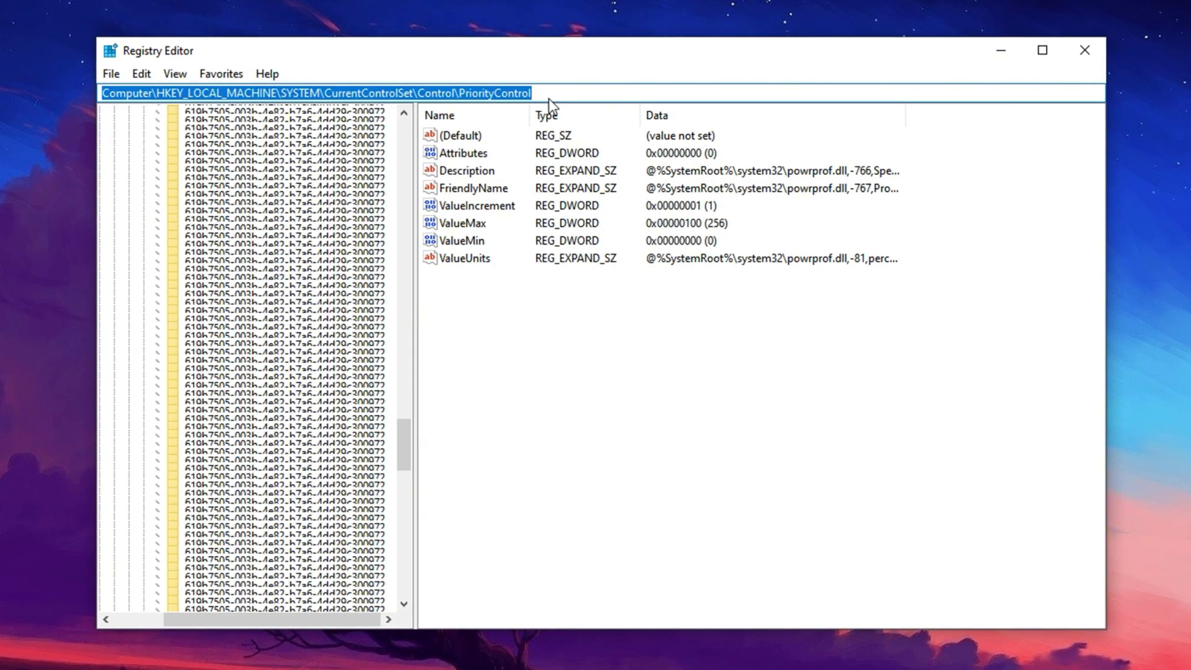
click(475, 232)
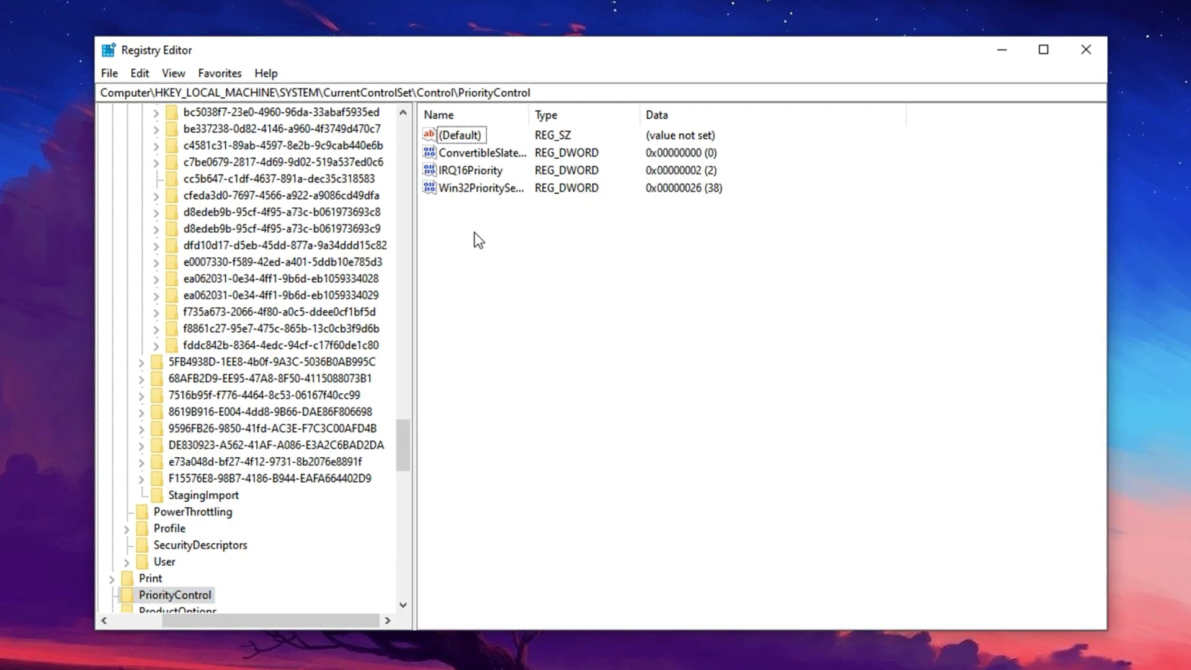
Keep Win32PrioritySeparation at hexadecimal 26 (38) through its Modify dialog
click(479, 188)
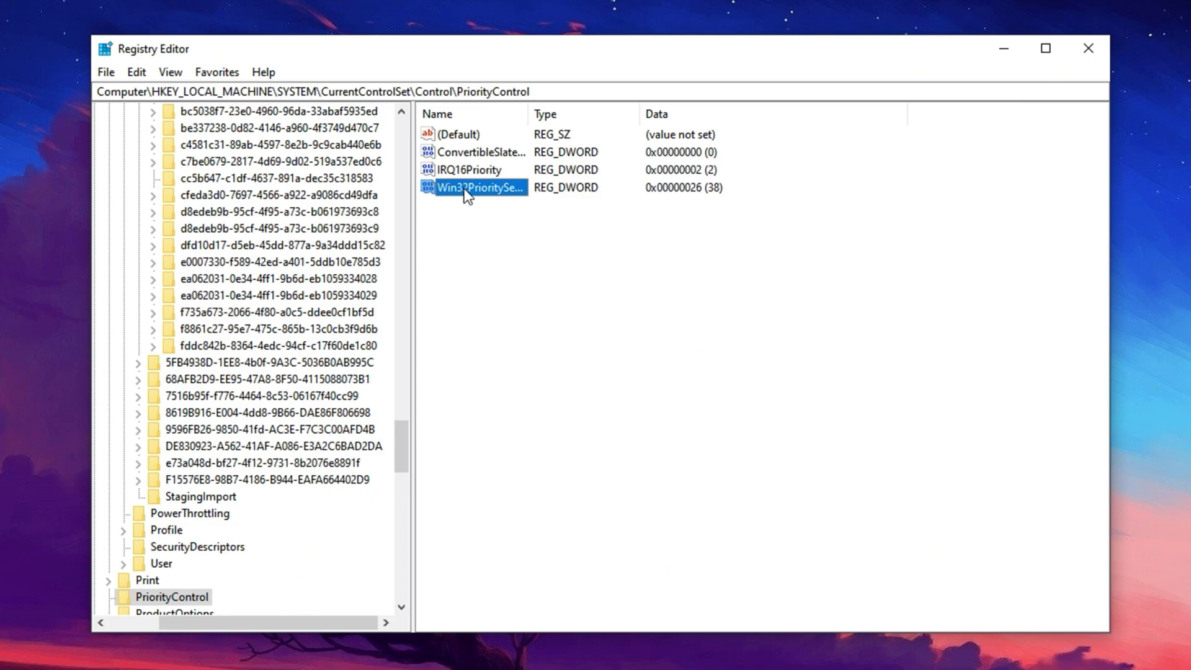
right_click(464, 188)
click(482, 201)
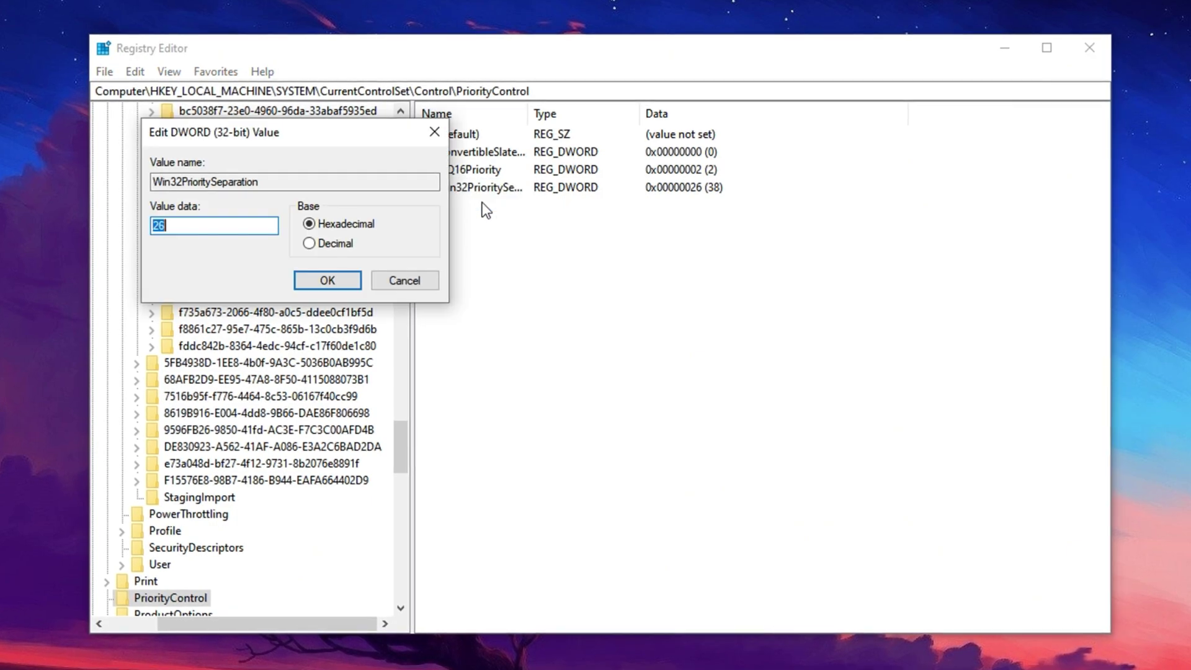
click(174, 228)
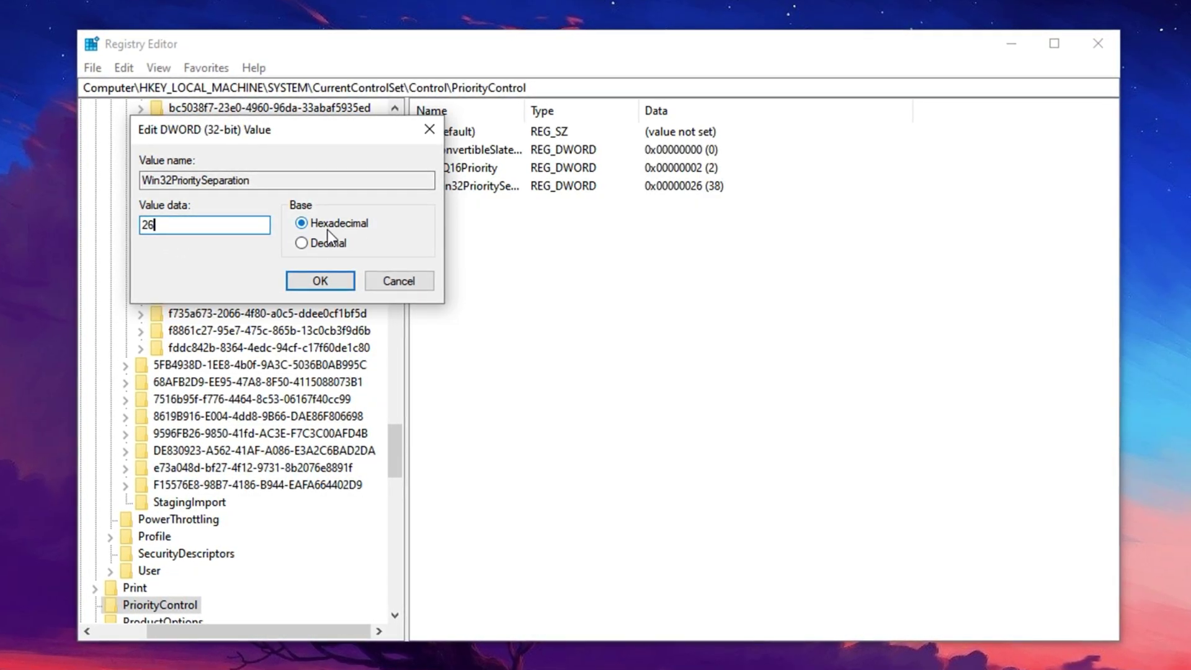
click(319, 281)
click(482, 303)
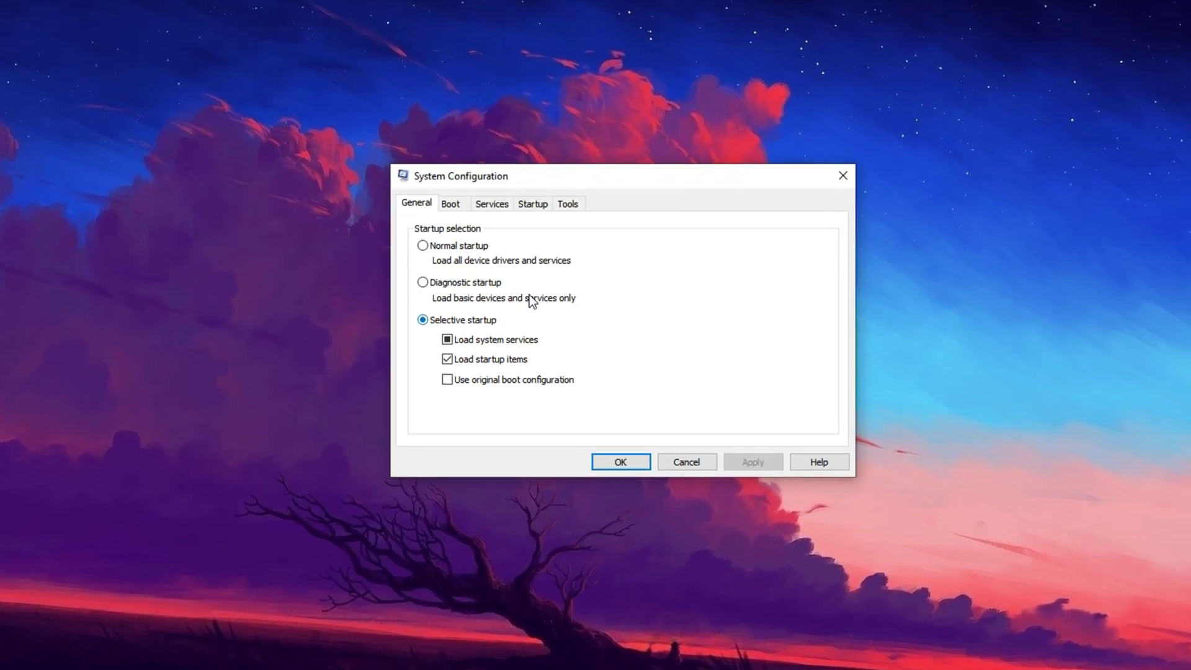
In the Boot tab's advanced options, enable Number of processors and set it to 8
click(457, 208)
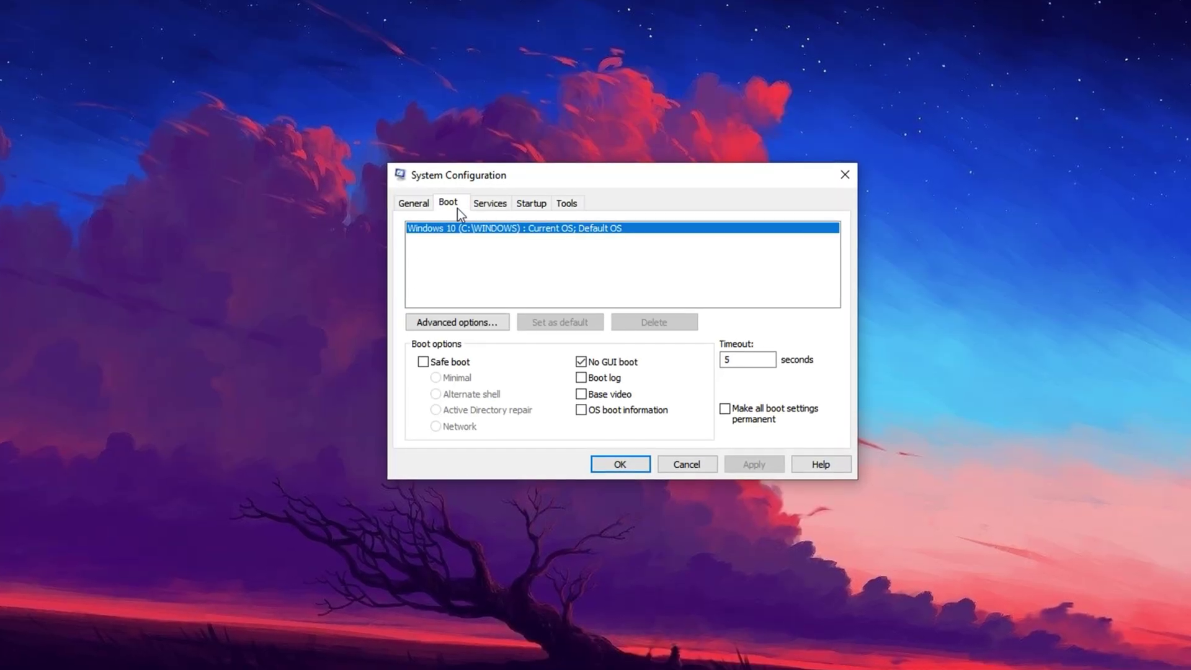
click(434, 325)
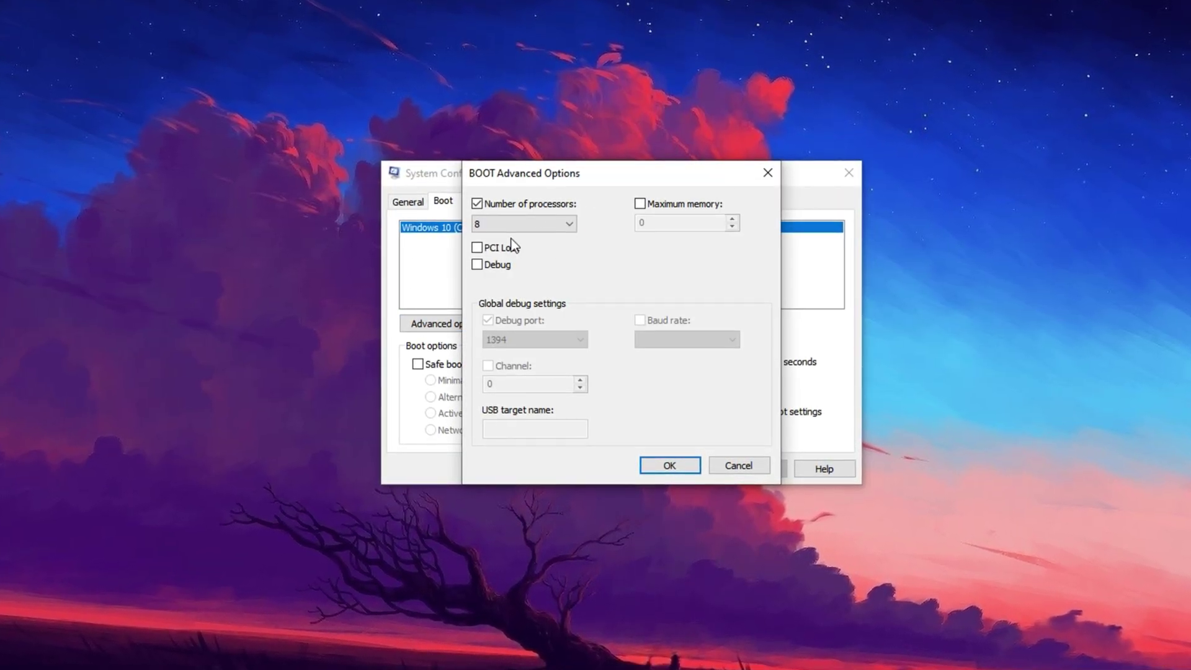
click(483, 206)
click(483, 207)
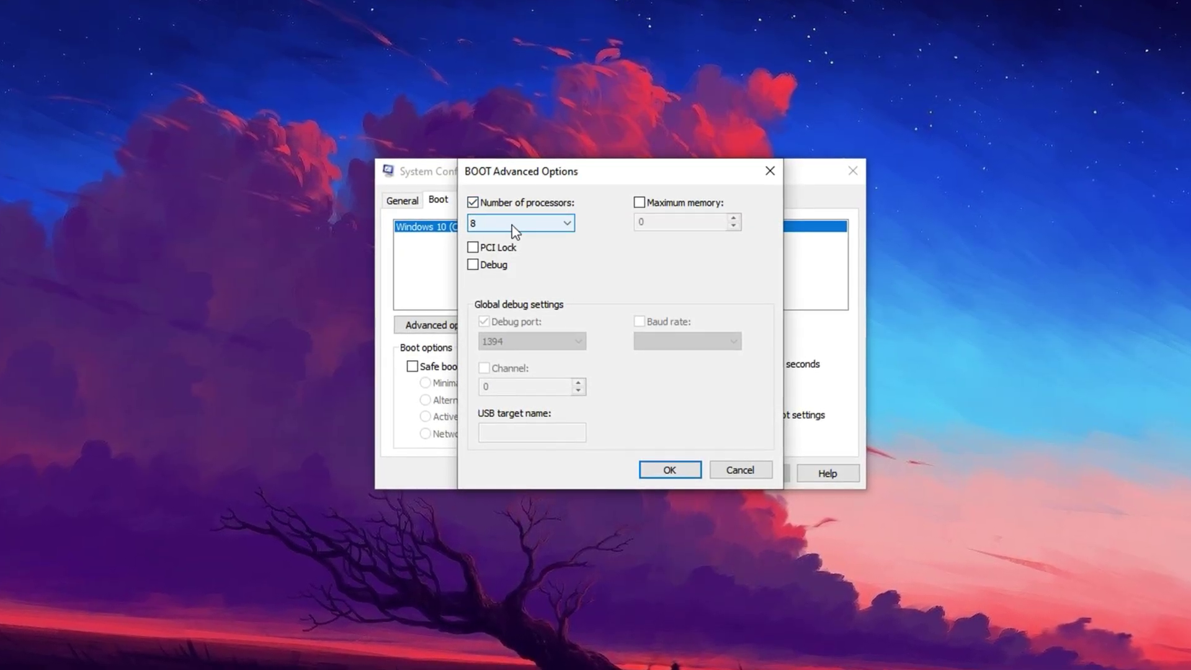
click(513, 224)
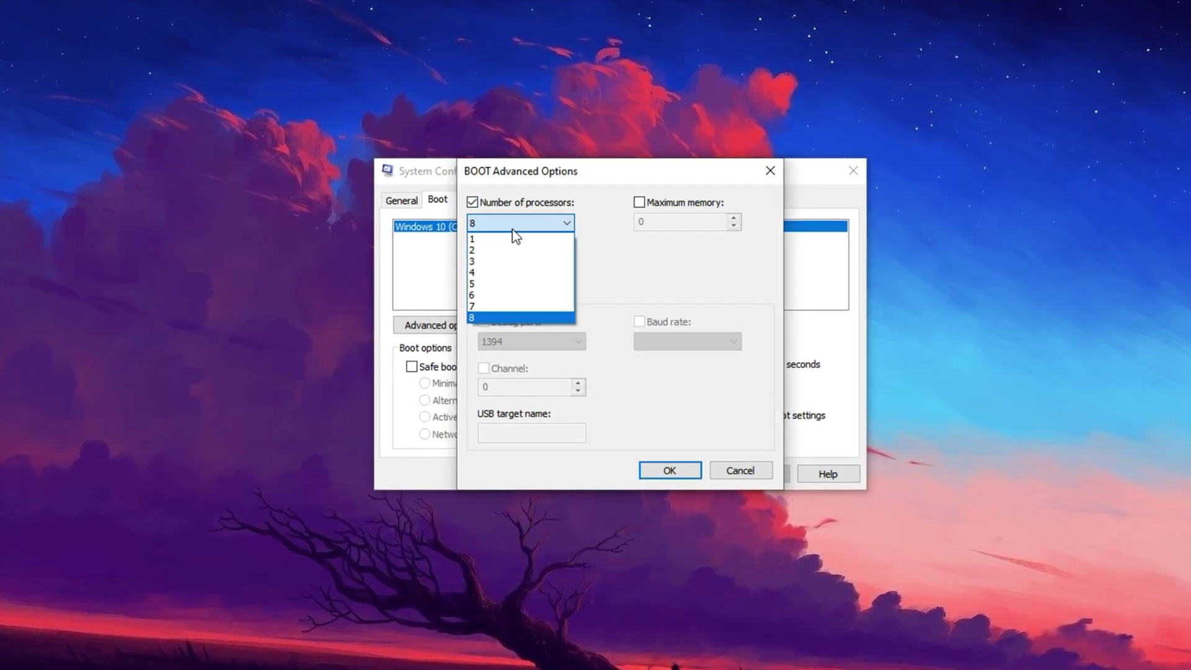
click(522, 324)
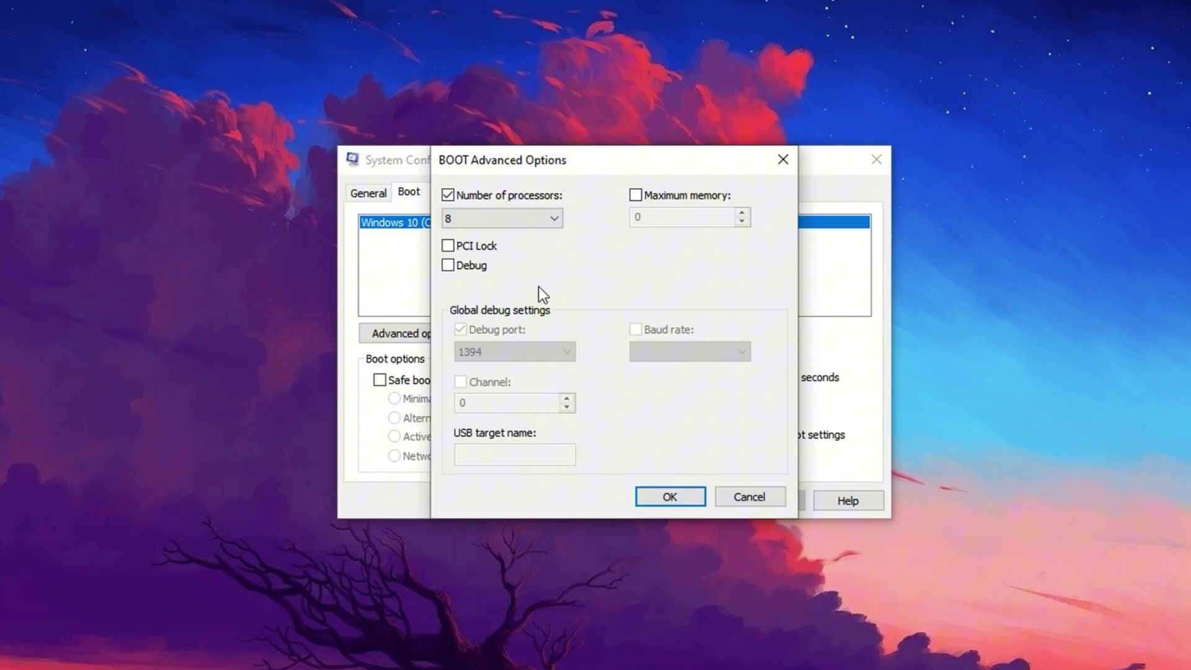
Confirm the advanced boot options and hide all Microsoft services on the Services tab
click(657, 496)
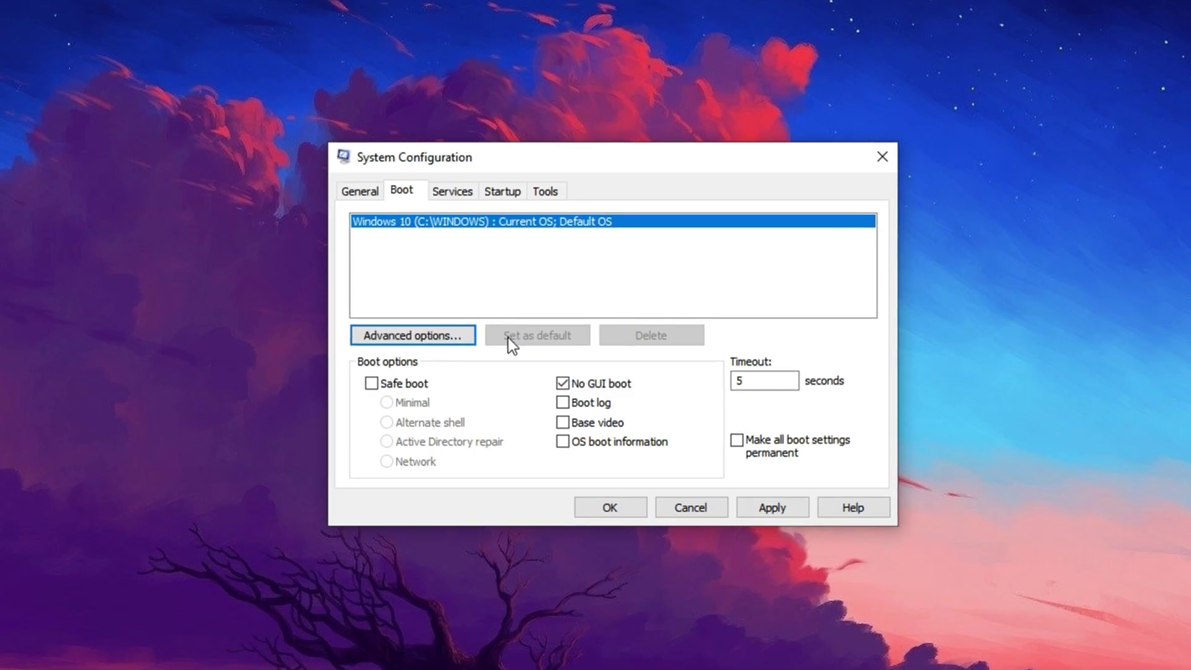
click(452, 195)
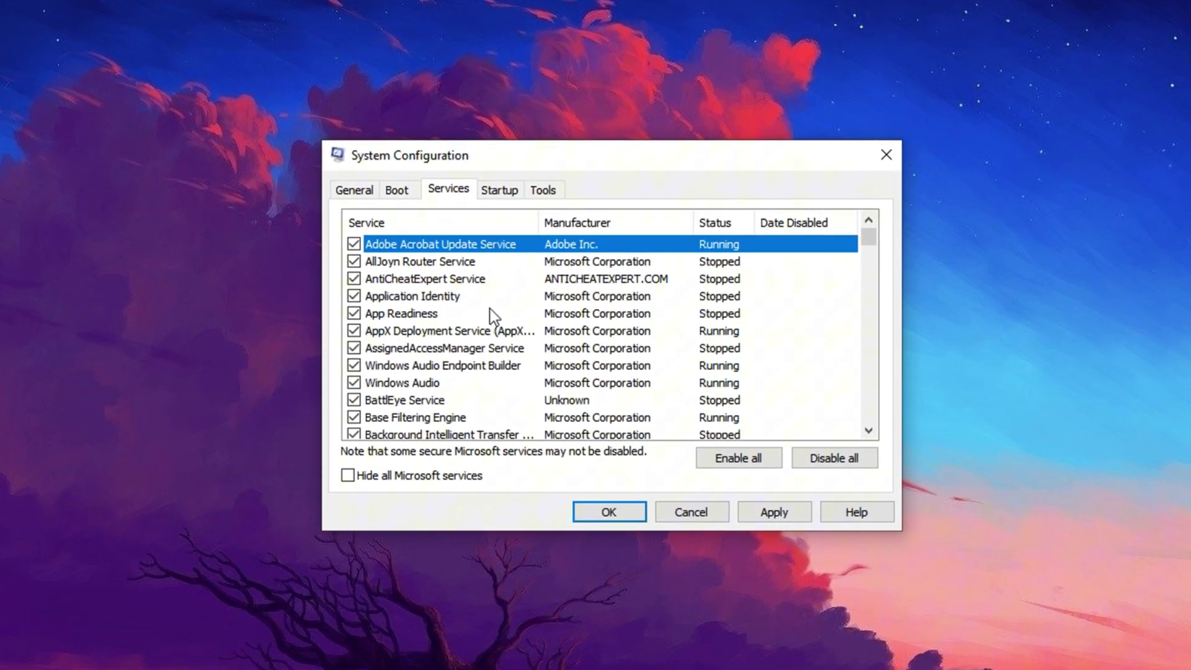
click(346, 477)
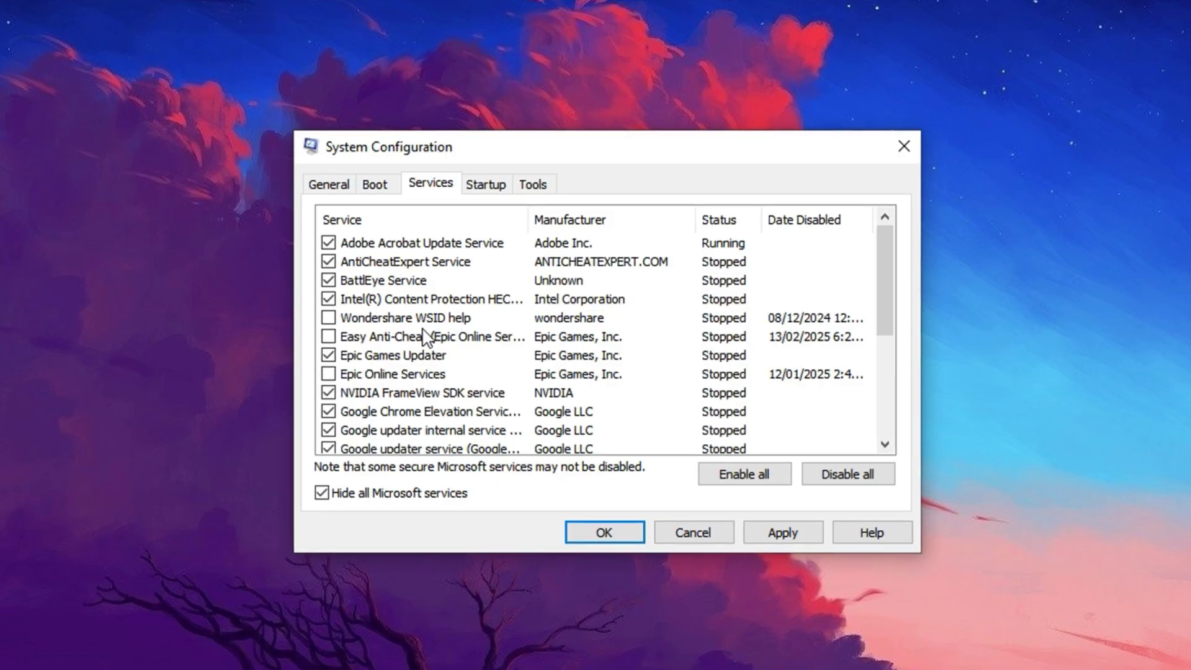
Scroll through the remaining non-Microsoft services list
scroll(422, 338, down, 3)
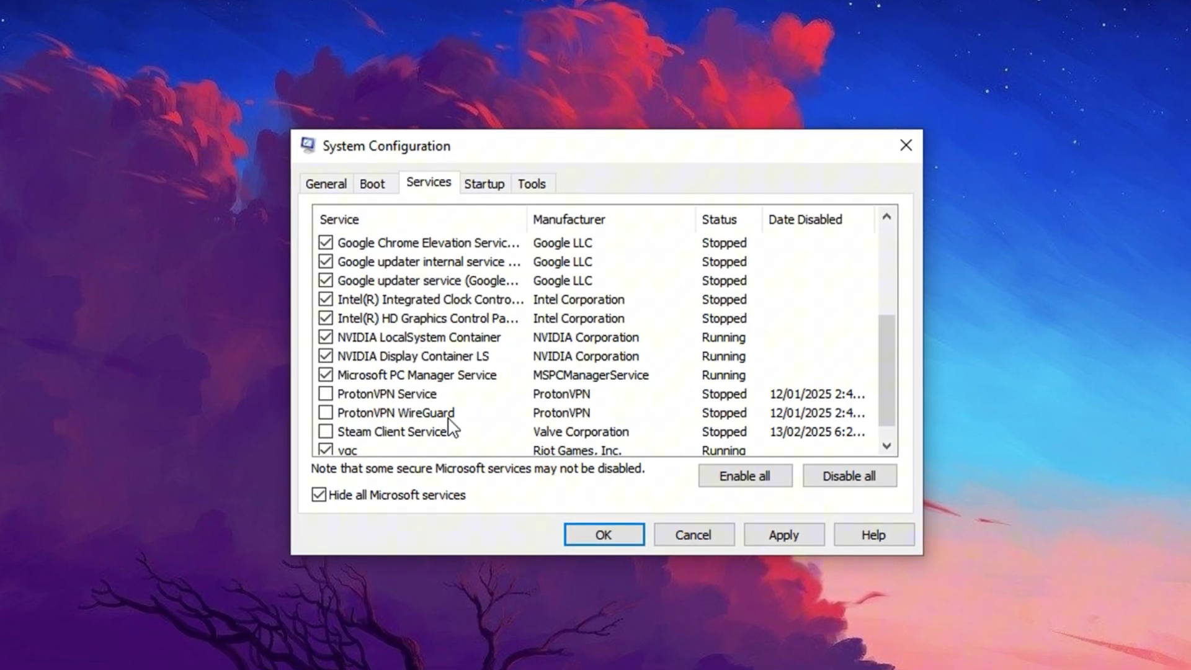
scroll(391, 428, down, 1)
scroll(394, 397, up, 2)
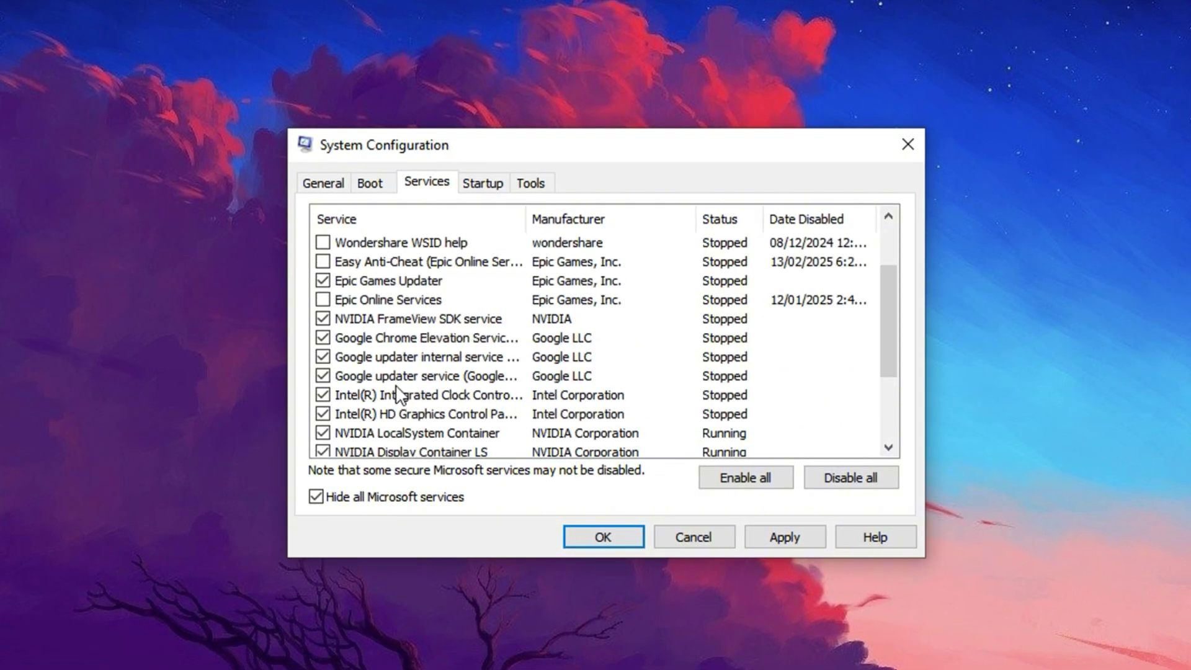
scroll(395, 384, up, 2)
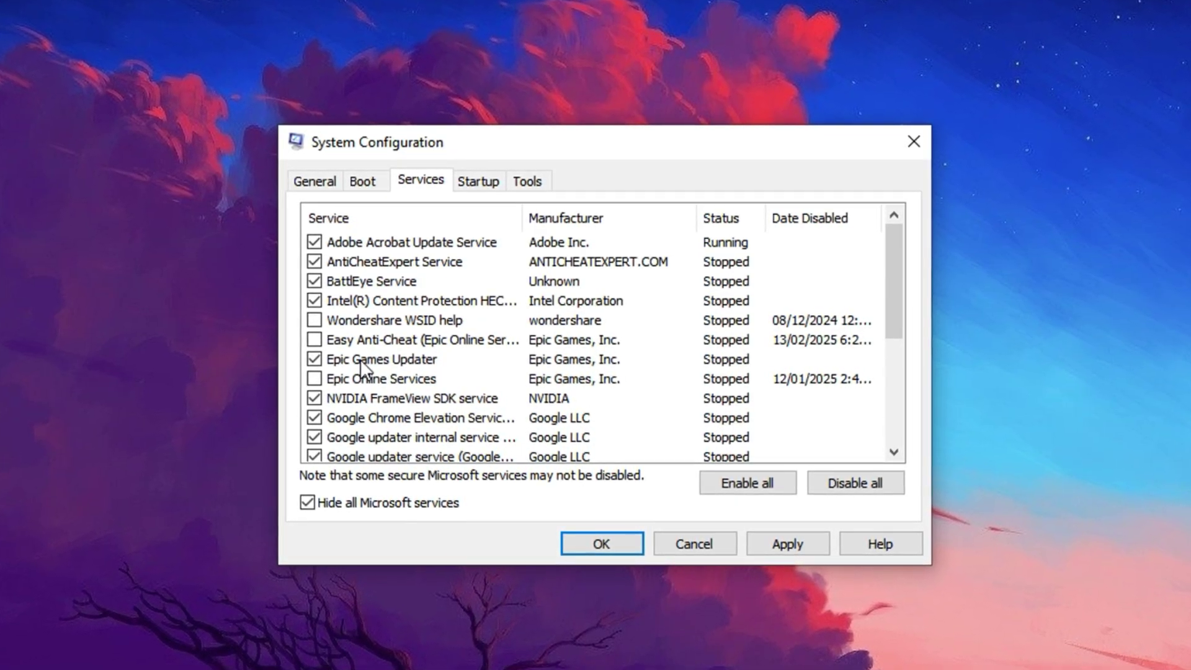
scroll(359, 359, down, 2)
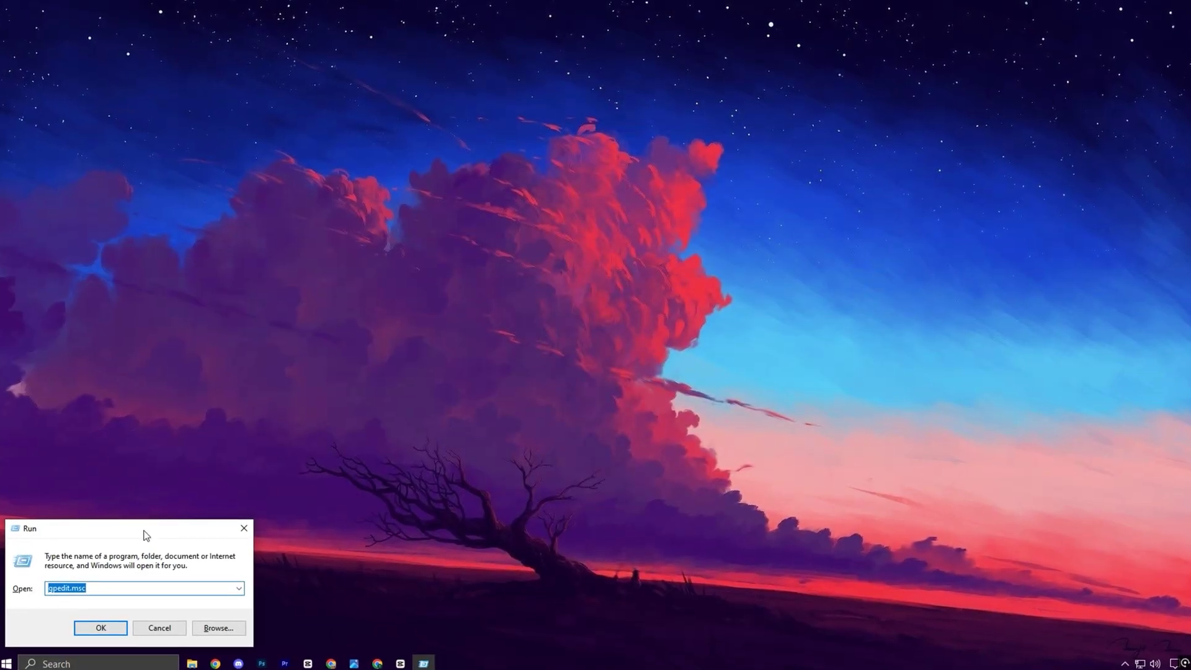
Run gpedit.msc from the centred Run box and centre the Local Group Policy Editor window
drag(144, 535, 590, 228)
click(556, 283)
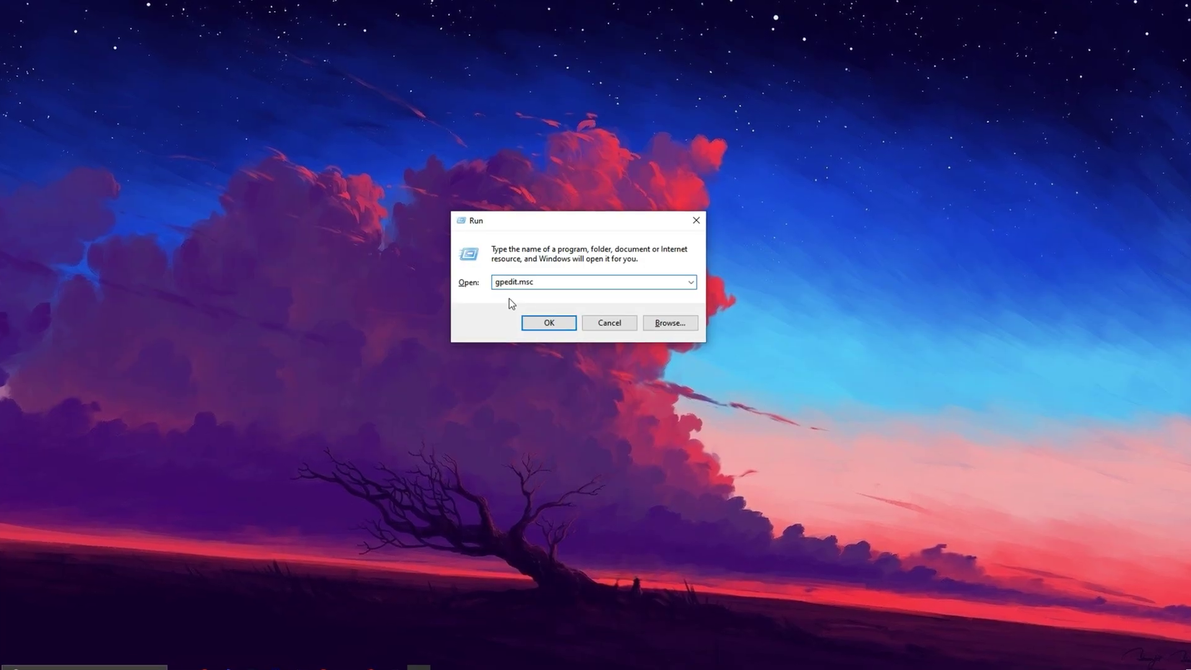
click(539, 323)
drag(231, 93, 523, 123)
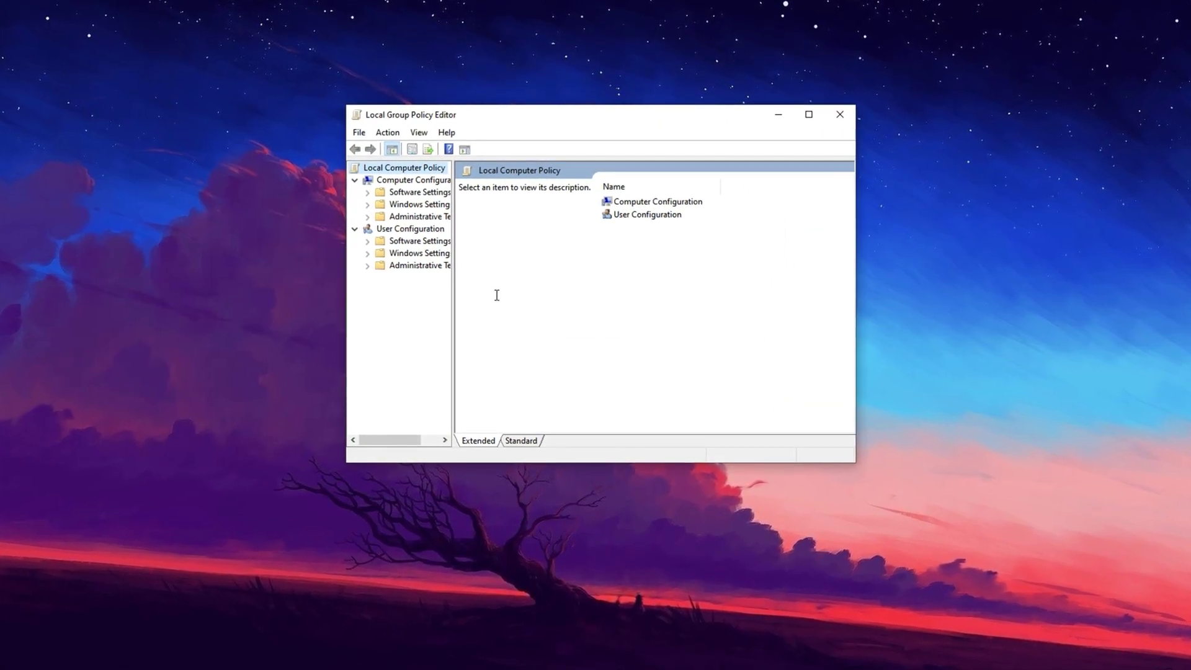
Expand Computer Configuration > Administrative Templates > System > Power Management > Power Throttling Settings
click(401, 180)
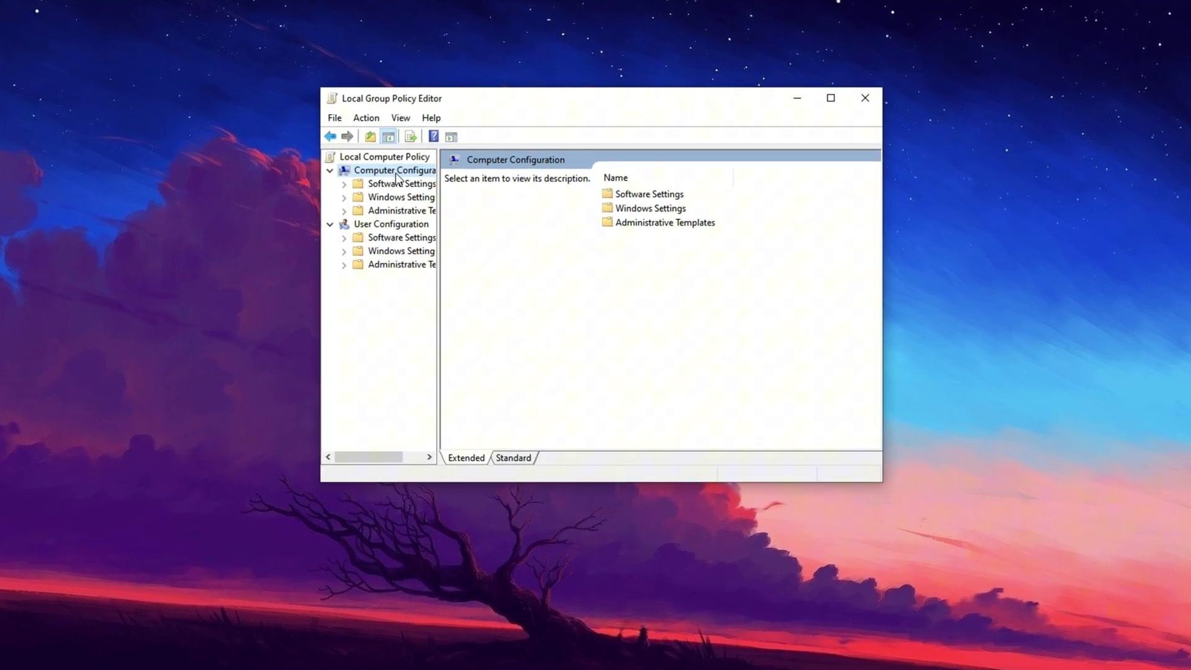
double_click(649, 222)
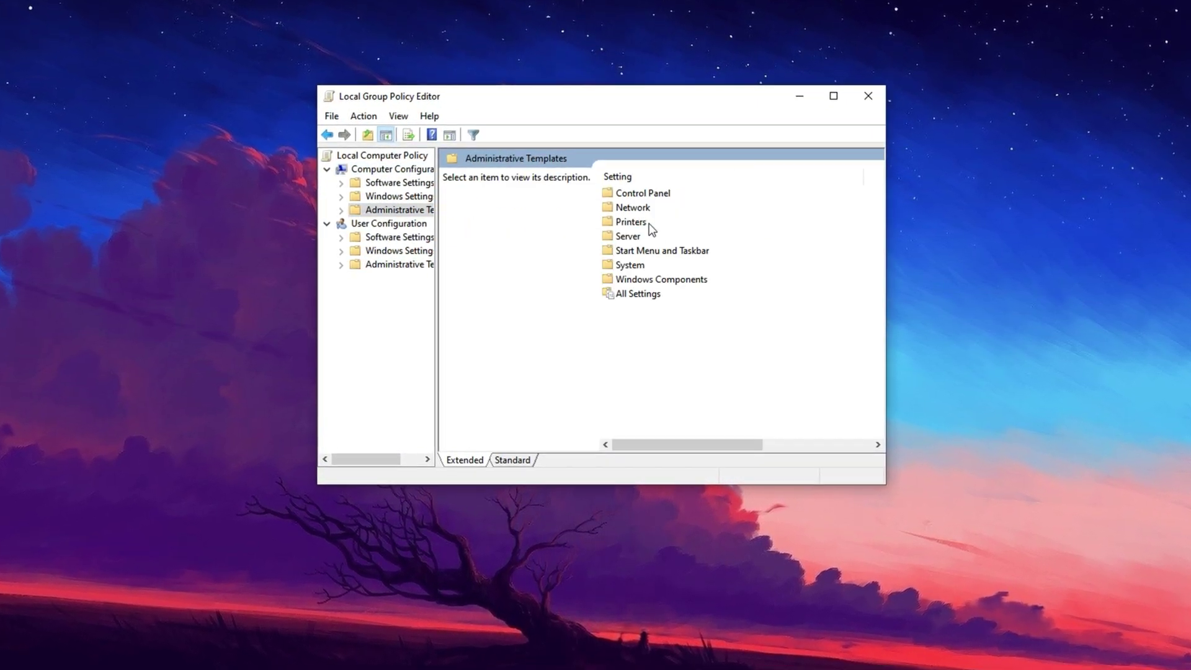
double_click(630, 265)
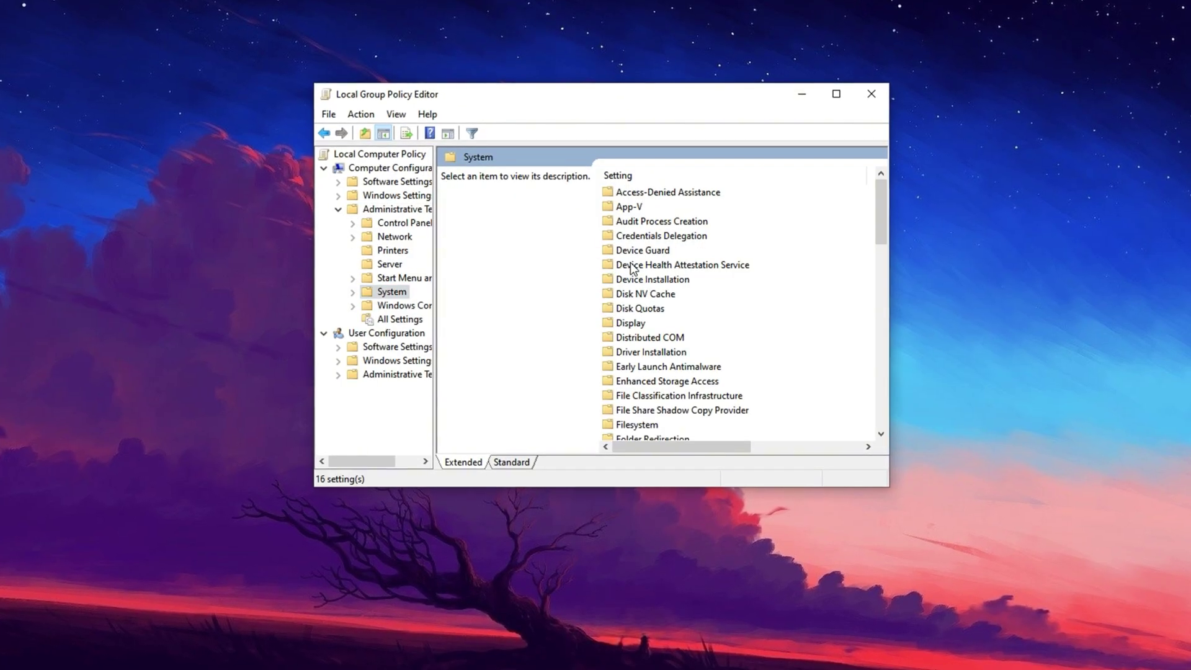
scroll(634, 332, down, 5)
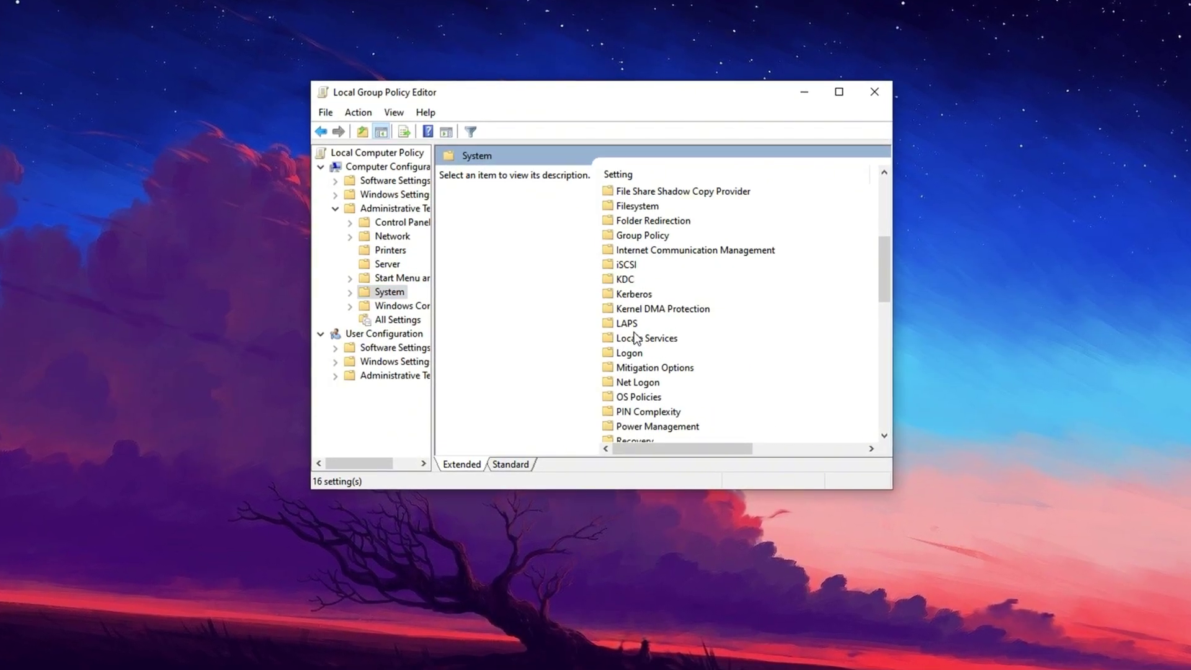
click(641, 427)
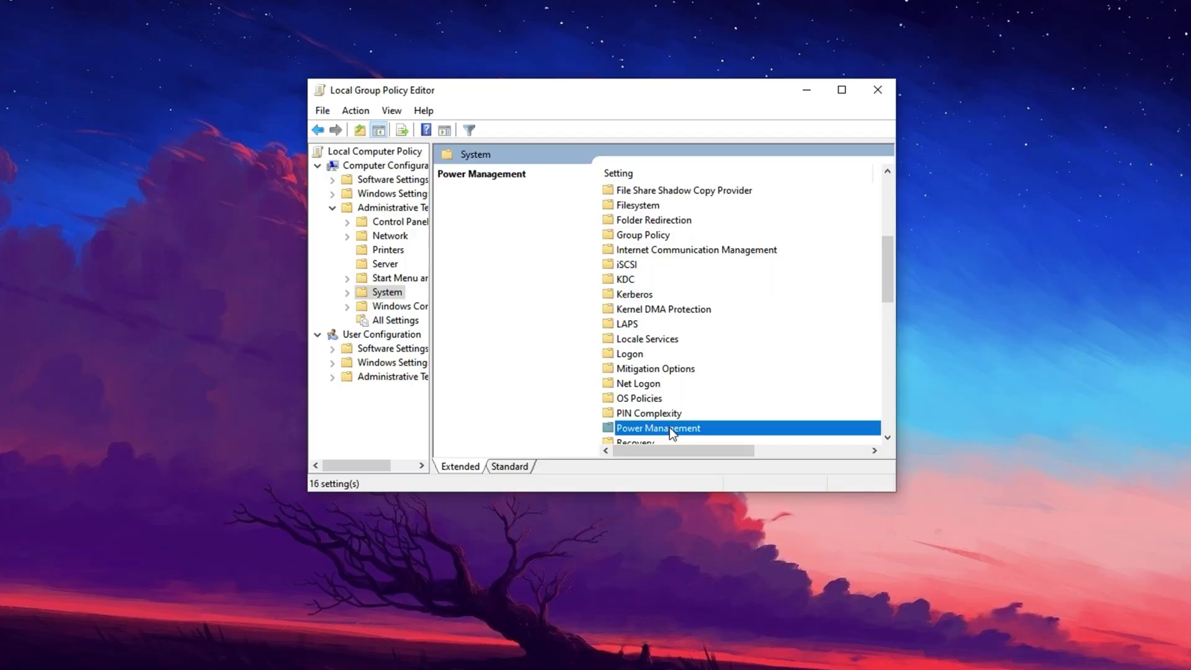
double_click(669, 428)
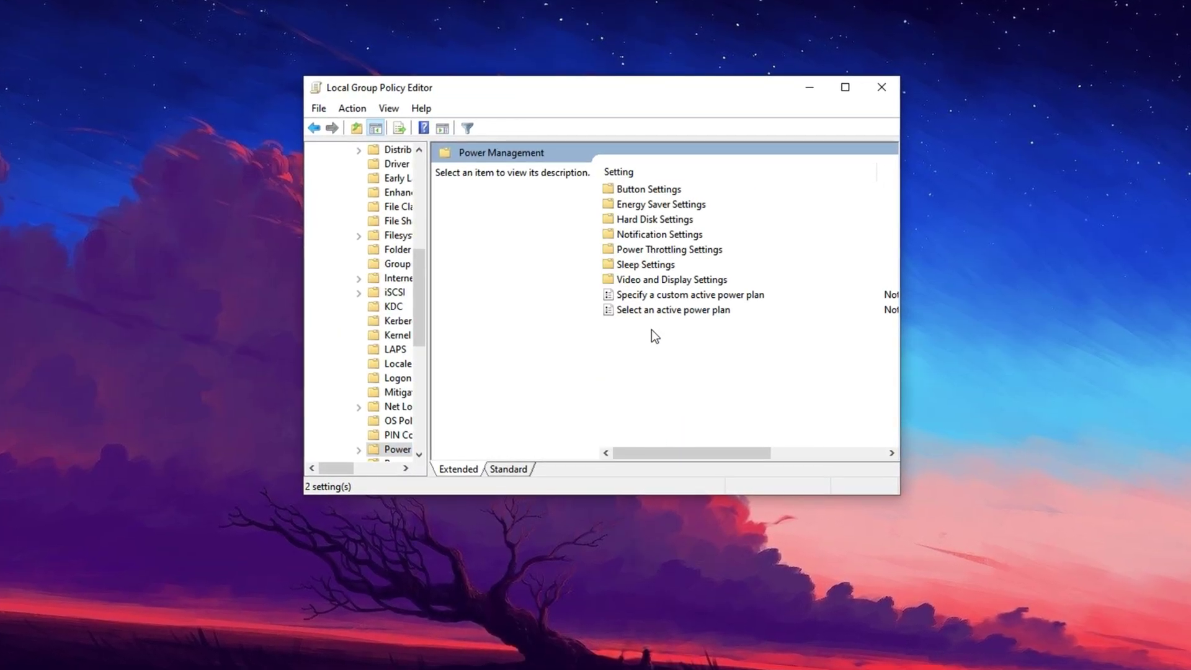
click(652, 253)
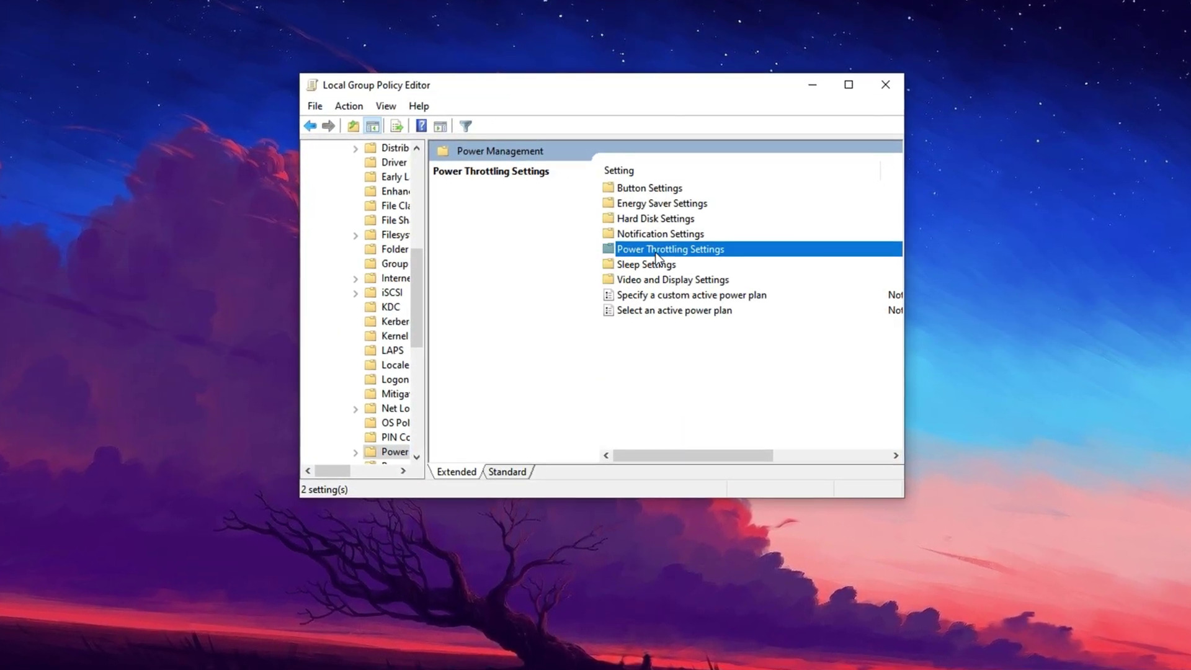
double_click(656, 252)
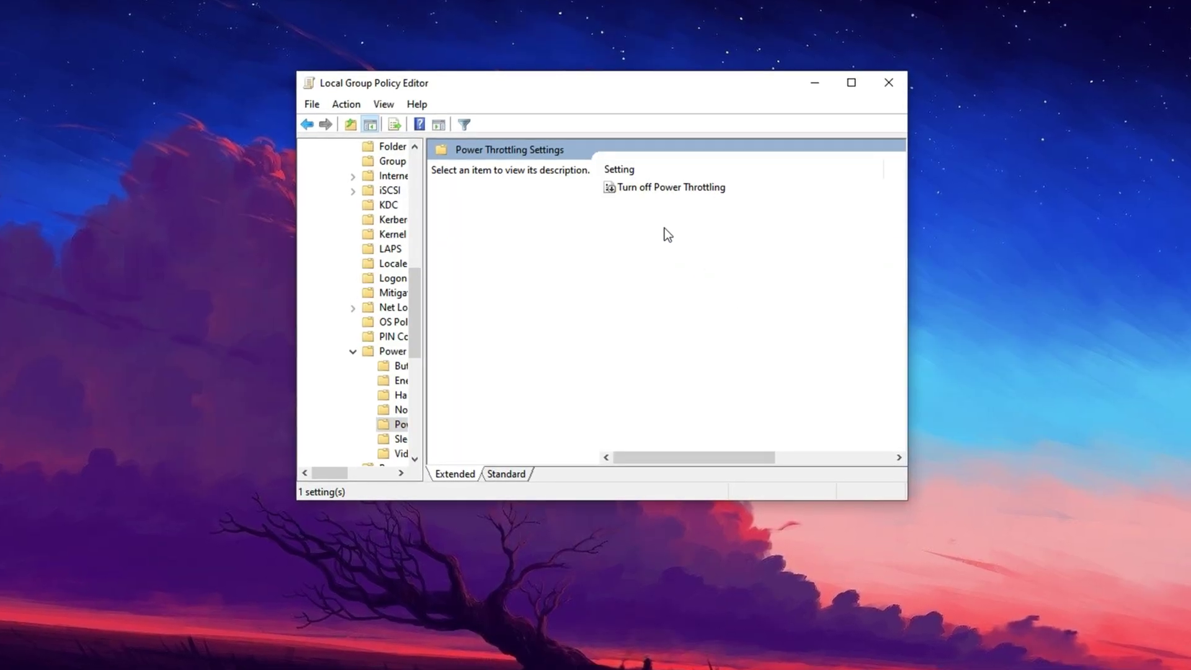
Open the Turn off Power Throttling policy settings and centre its window
click(668, 190)
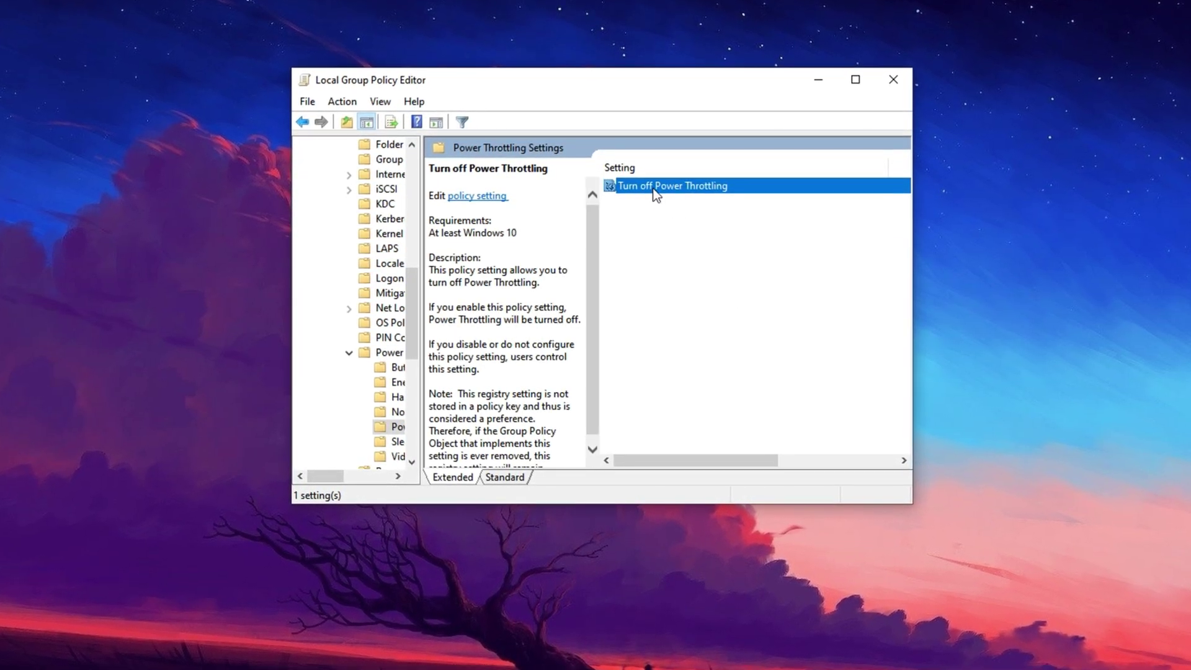
double_click(653, 188)
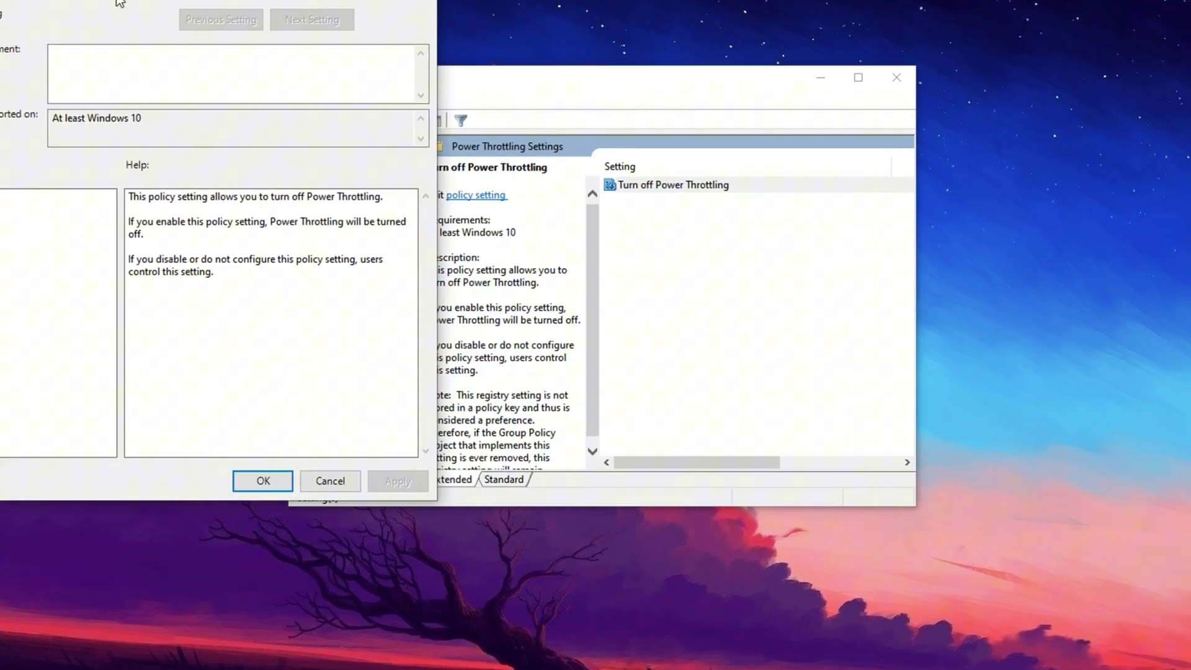
drag(118, 6, 585, 87)
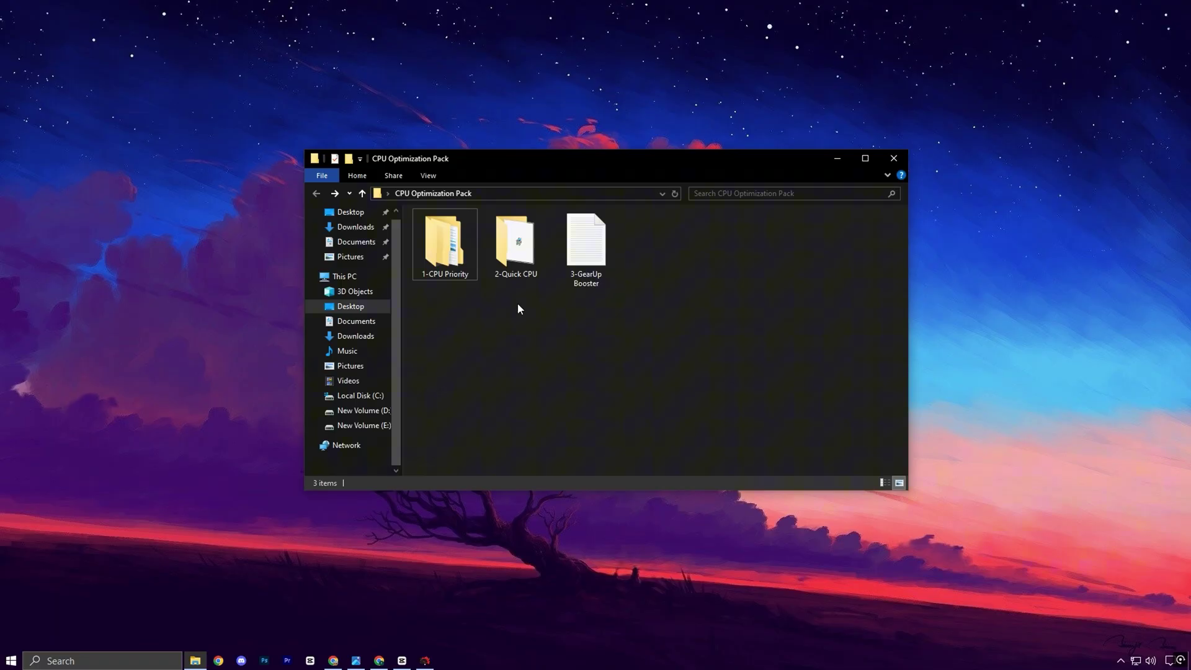
Switch to the uptopacks.com page in Chrome from the taskbar
click(378, 657)
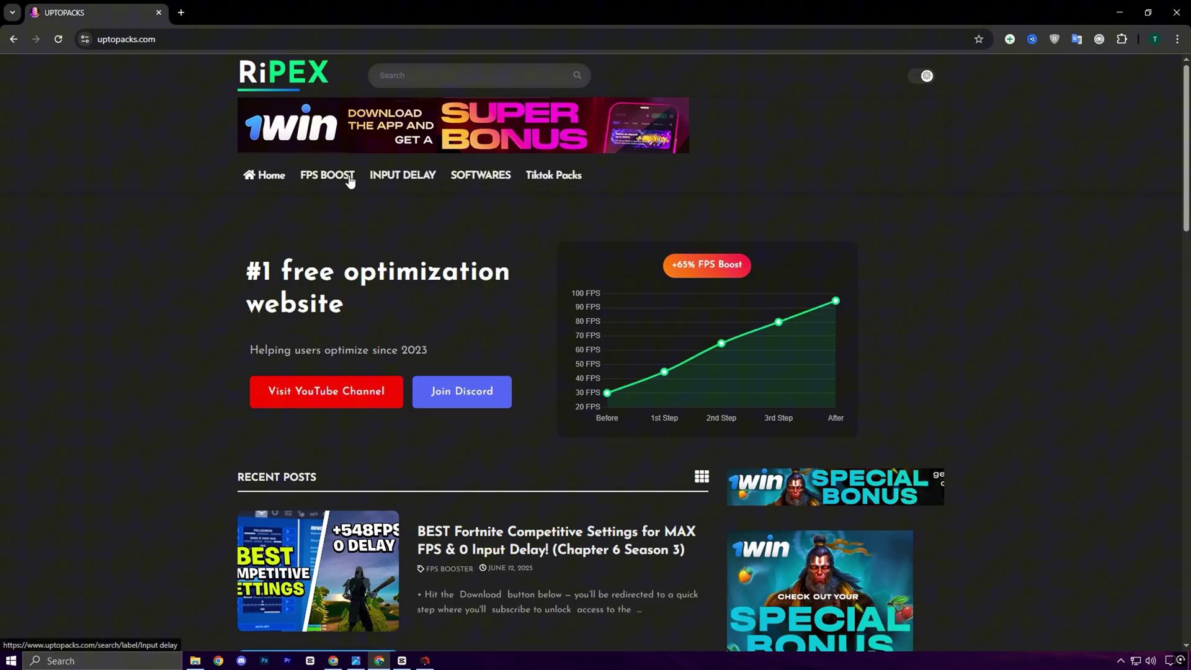
Scroll down the uptopacks.com homepage
scroll(335, 204, down, 5)
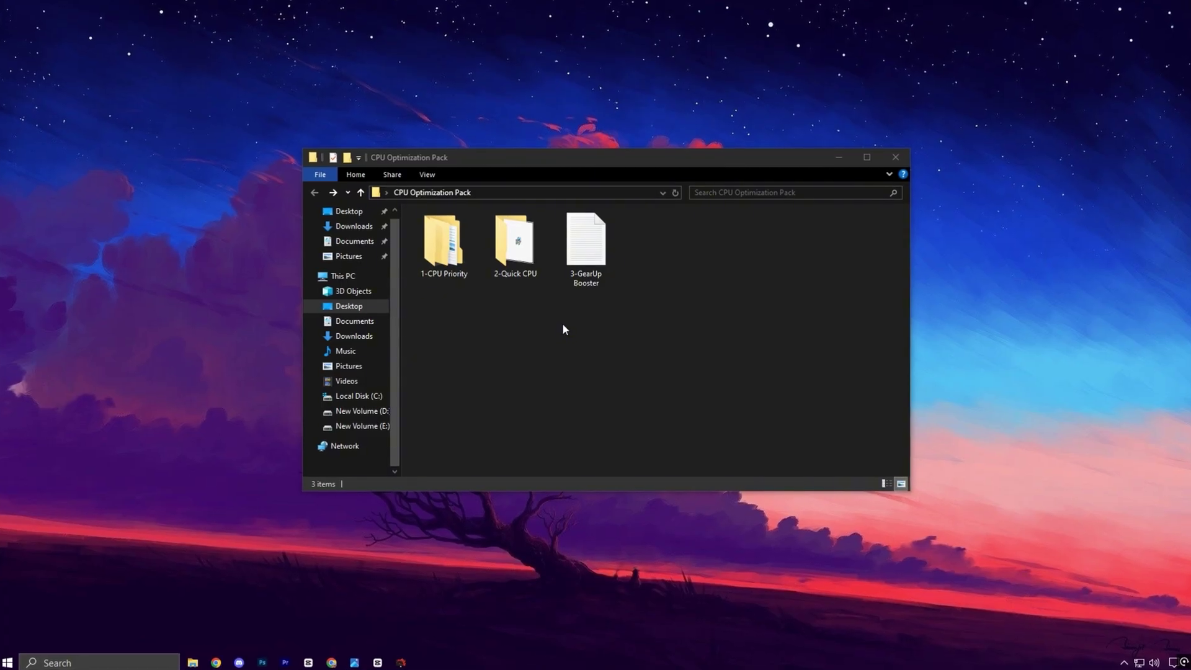
double_click(449, 258)
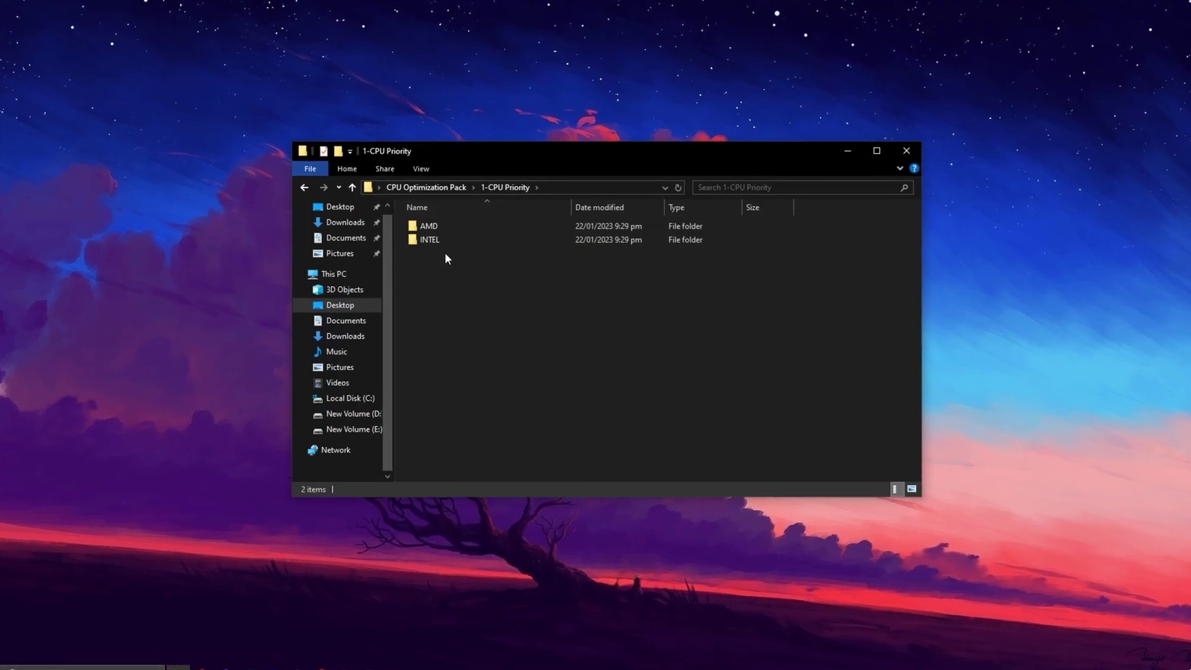
click(446, 218)
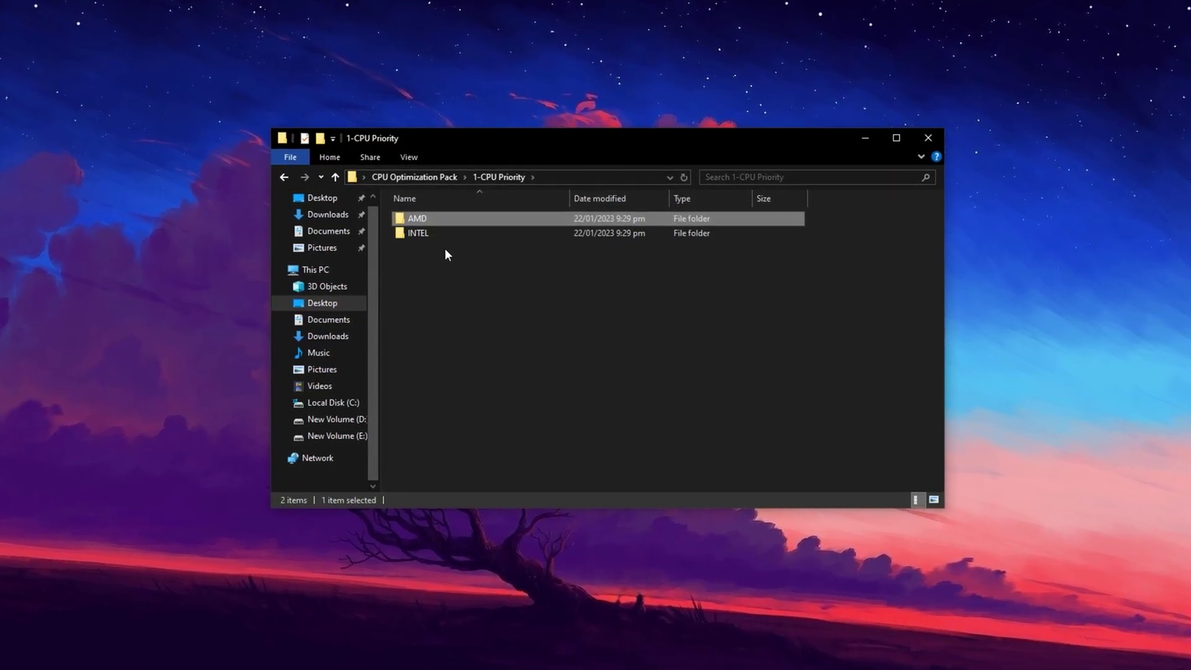
click(427, 230)
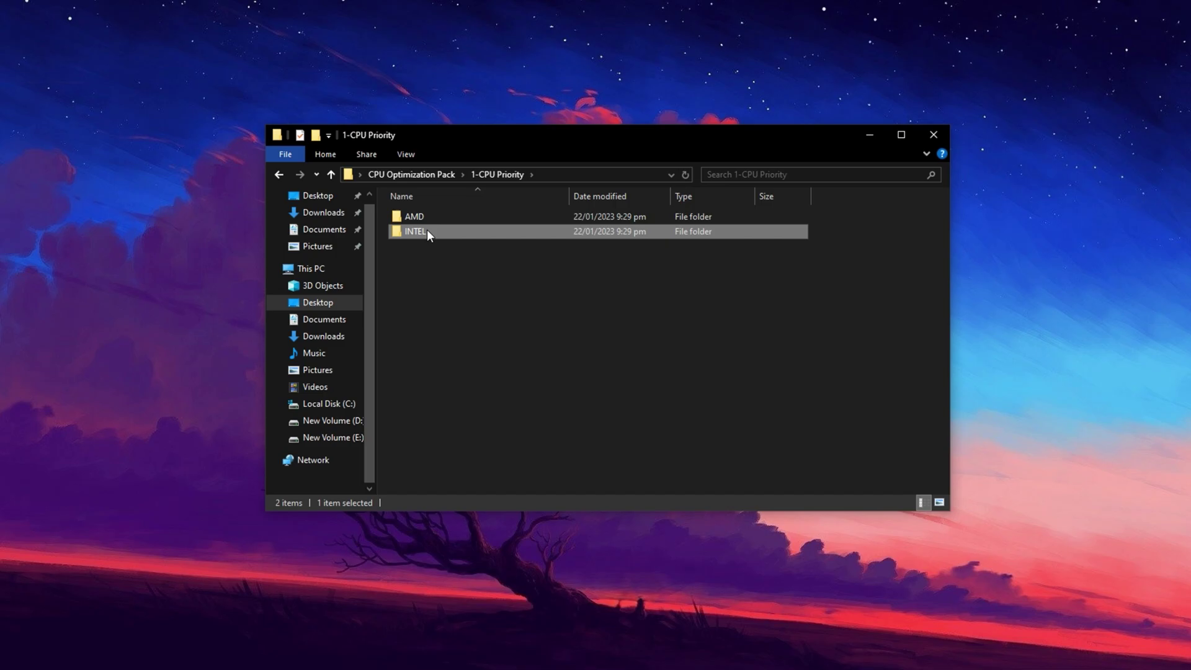
double_click(441, 233)
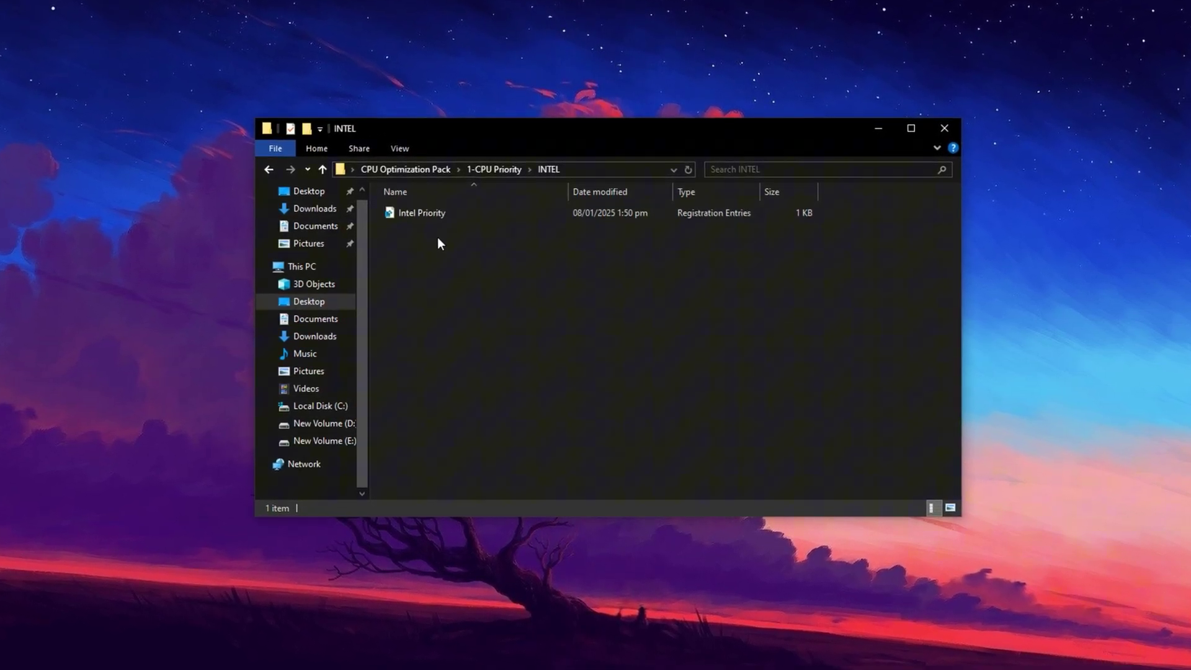
click(421, 214)
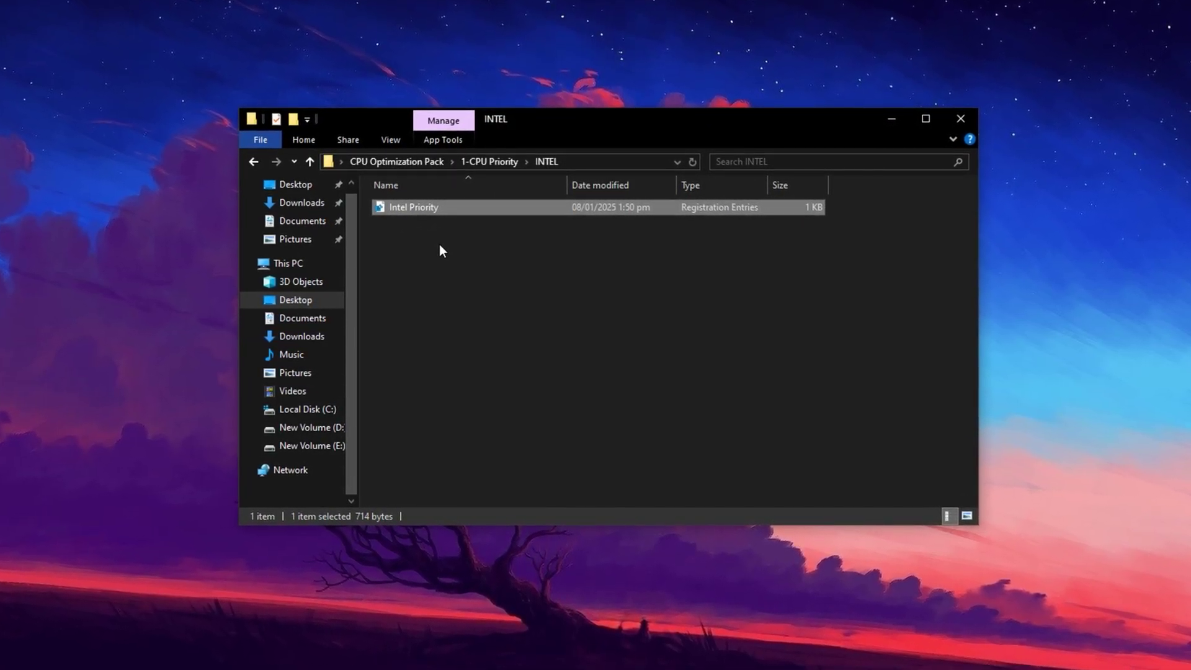
key(alt+Up)
double_click(468, 209)
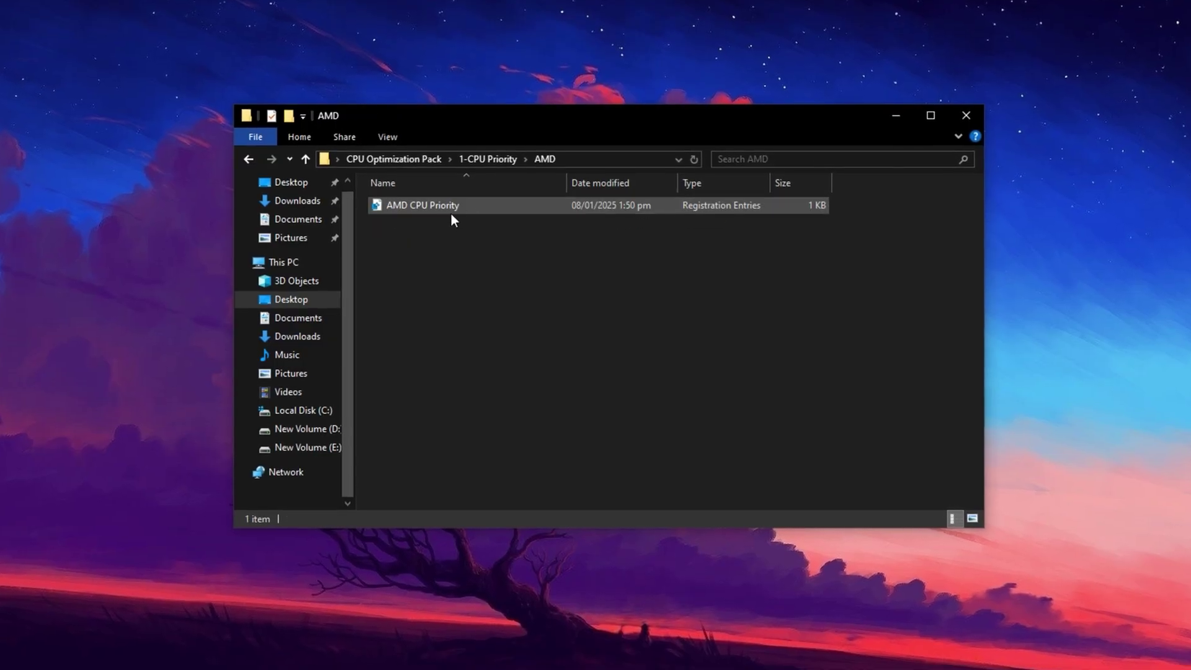
click(416, 207)
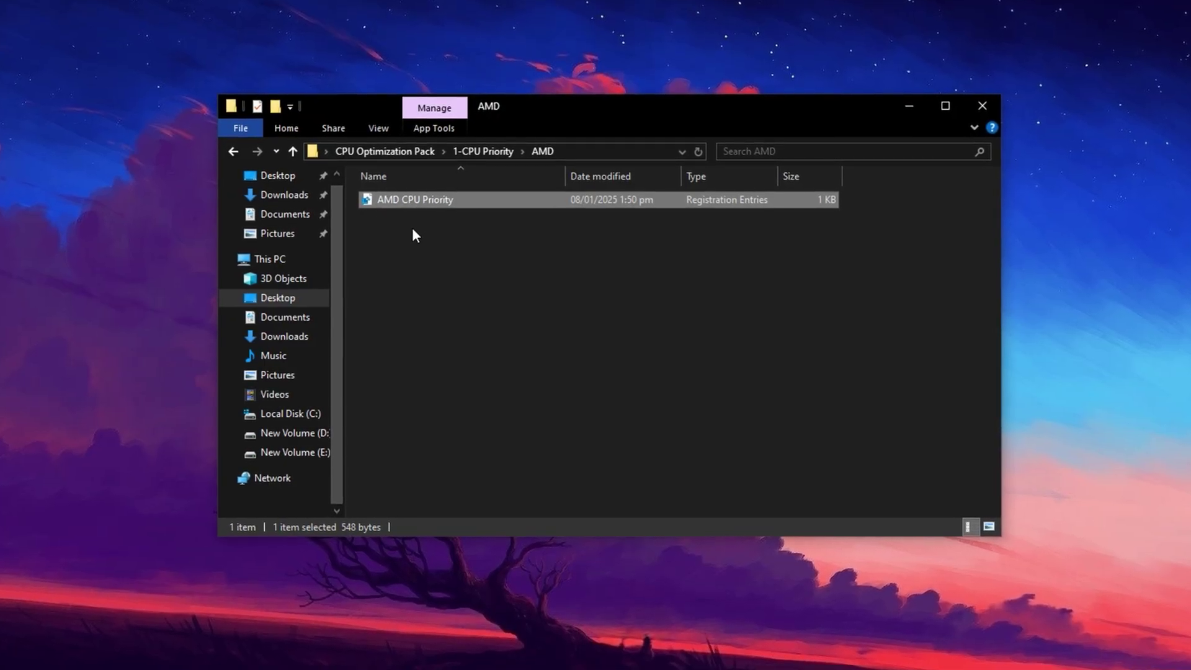
click(412, 229)
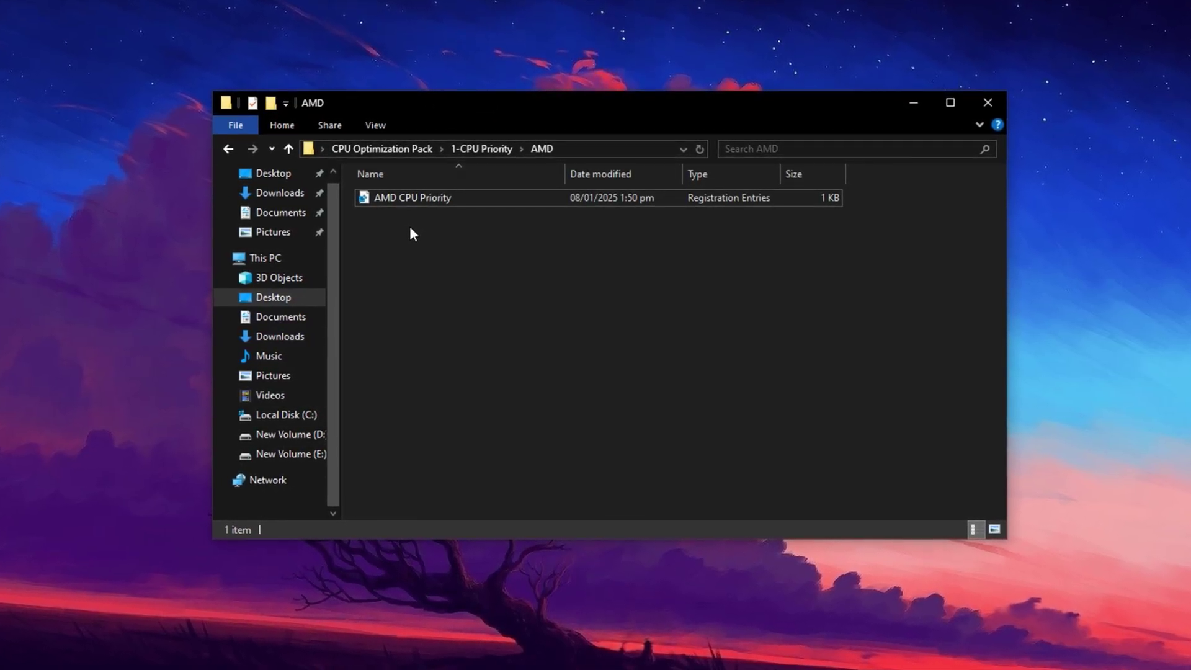
key(alt+Up)
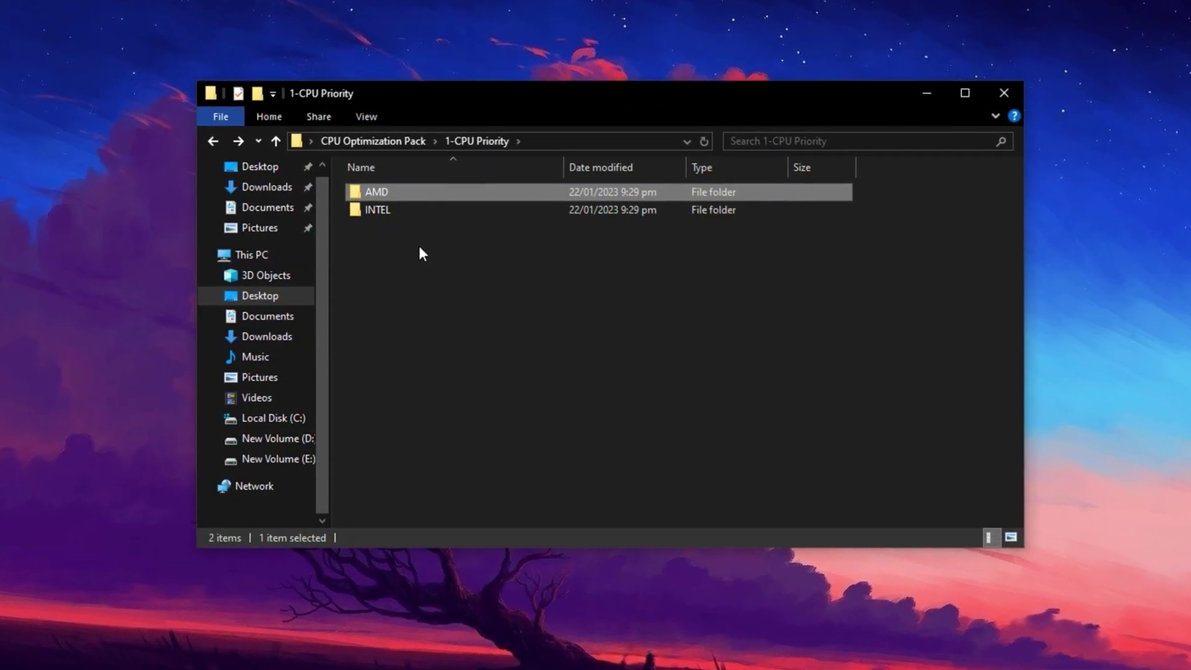
key(alt+Up)
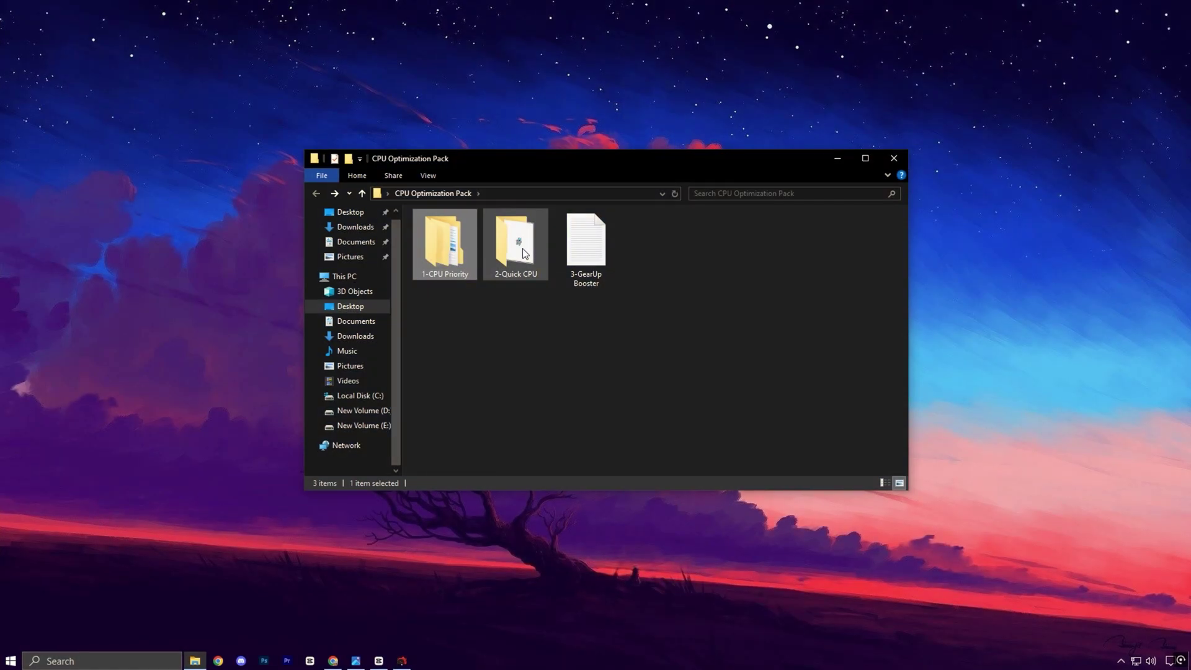
Open 2-Quick CPU, select QuickCpuSetup-4.11.0.0-x64, then restore the running Quick CPU window
click(491, 213)
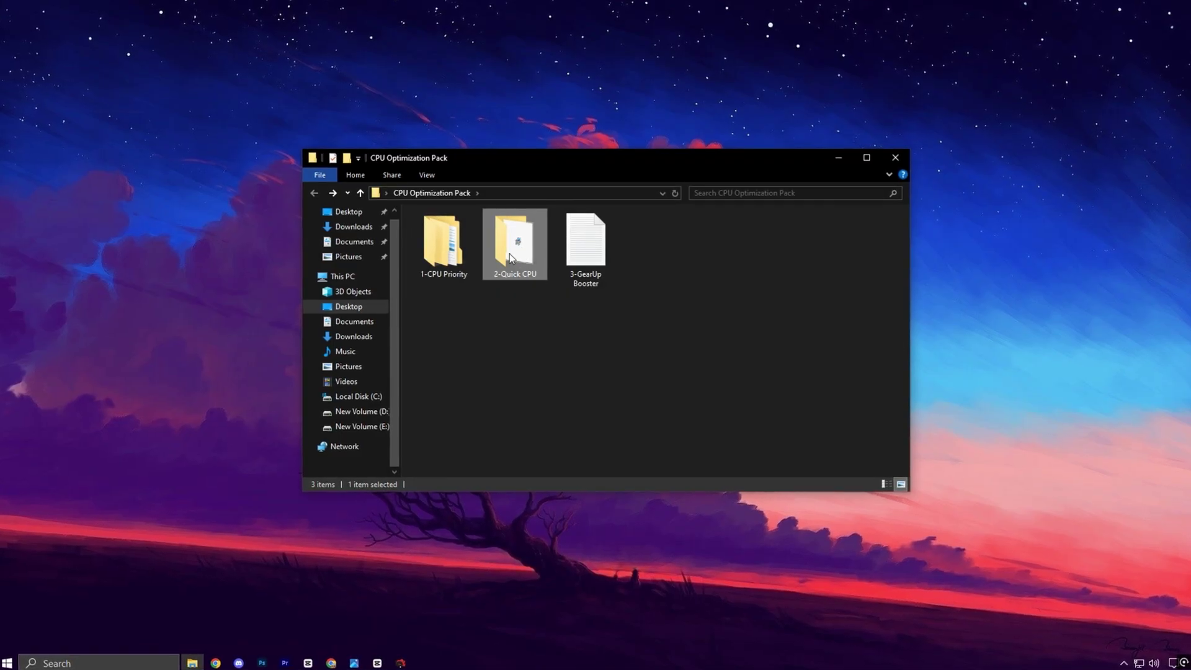
double_click(510, 255)
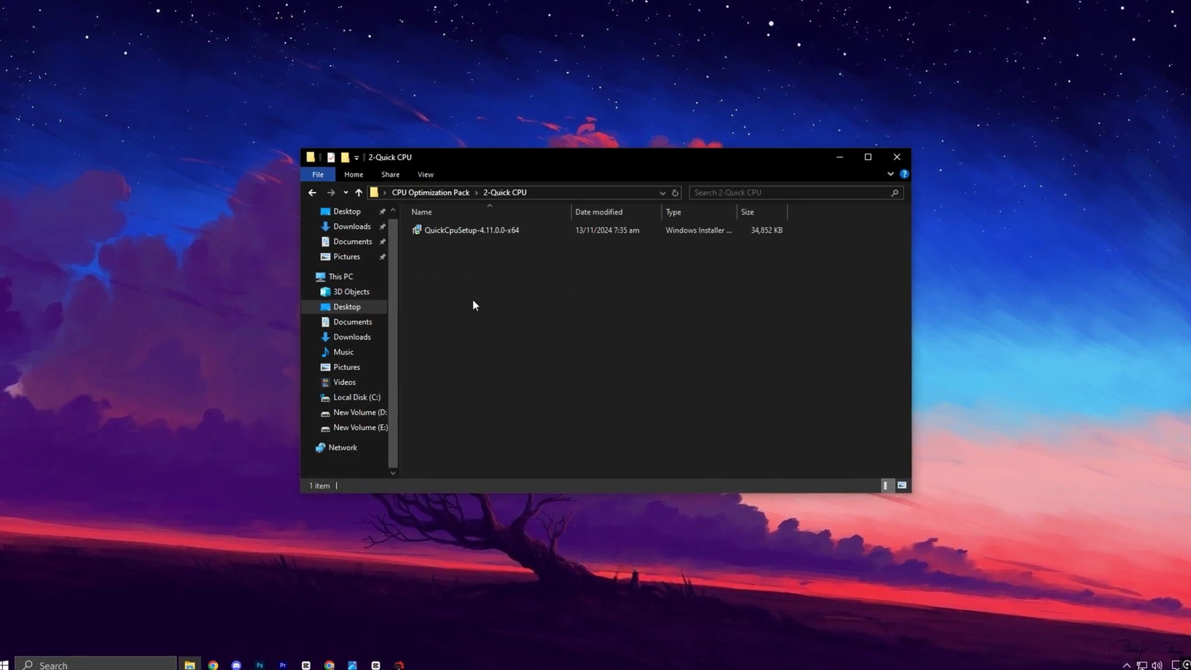
click(444, 232)
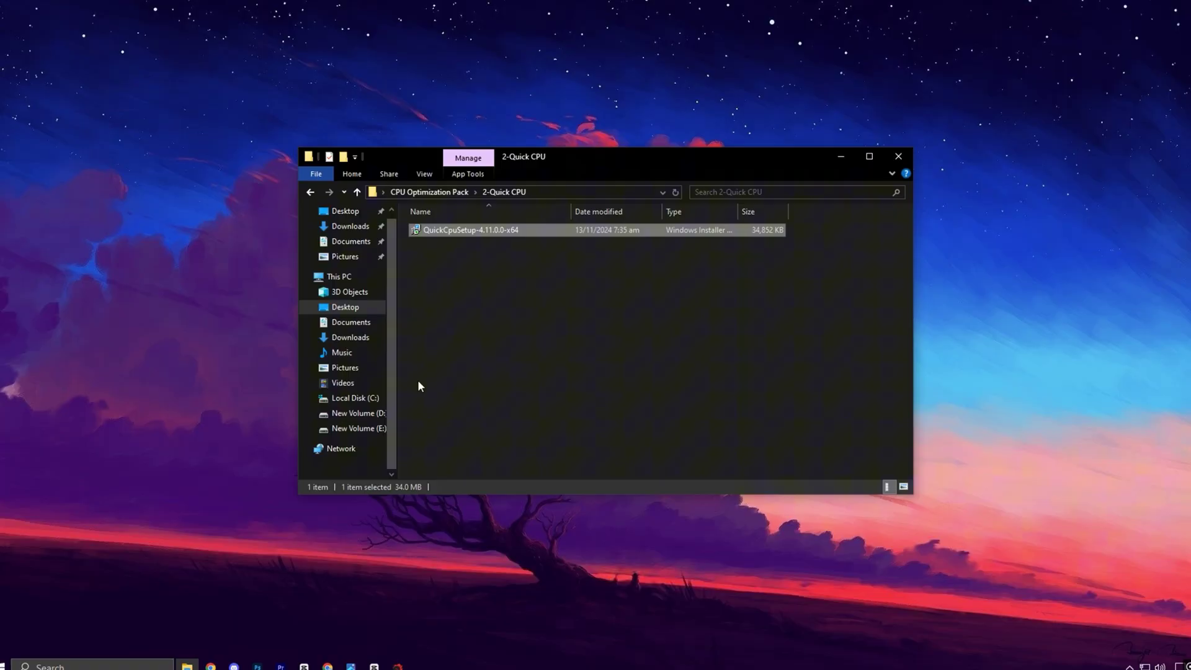
mouse_move(399, 665)
click(397, 614)
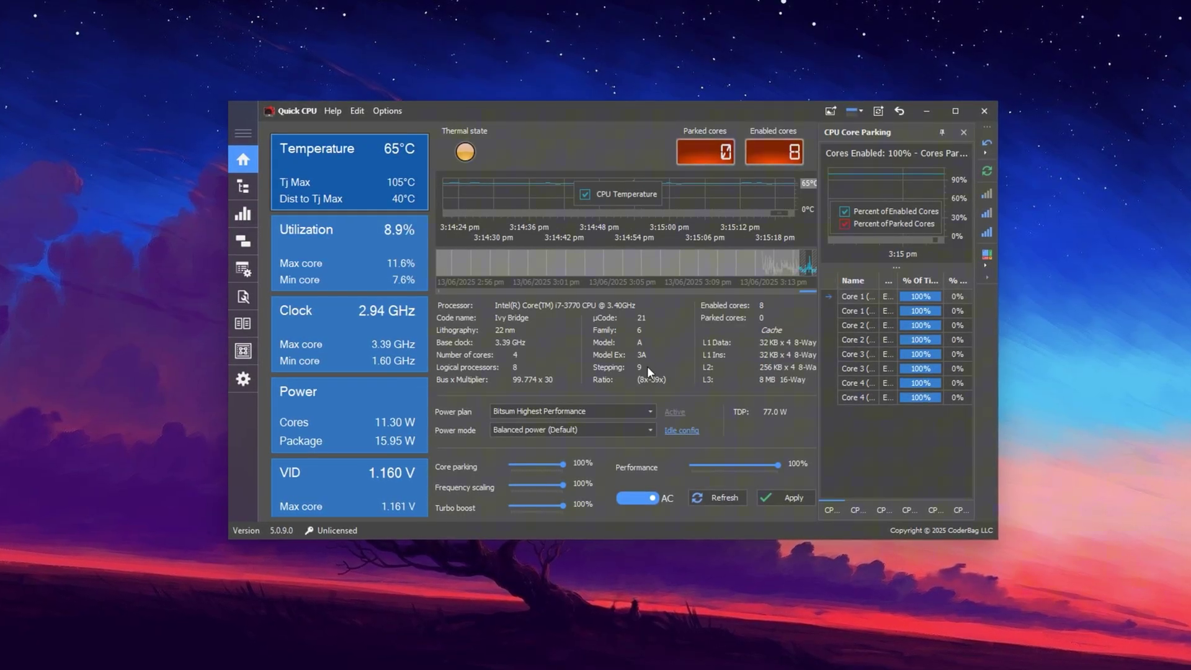
Change Quick CPU's power plan from Bitsum Highest Performance to Ultimate Performance
click(598, 414)
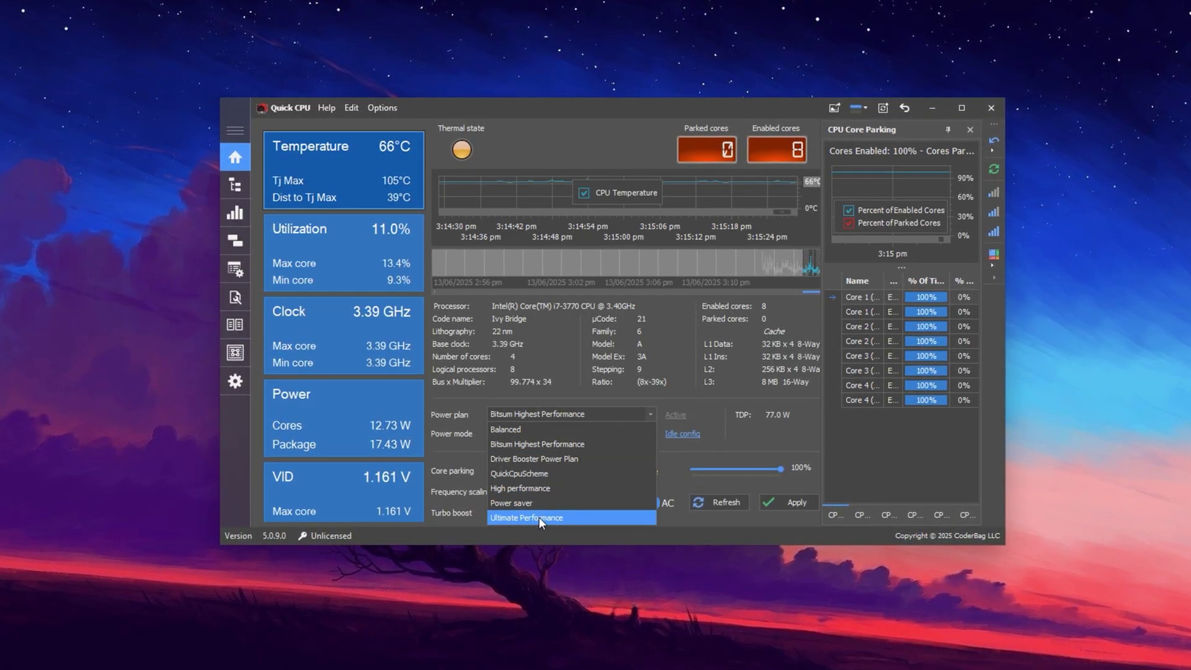
click(539, 516)
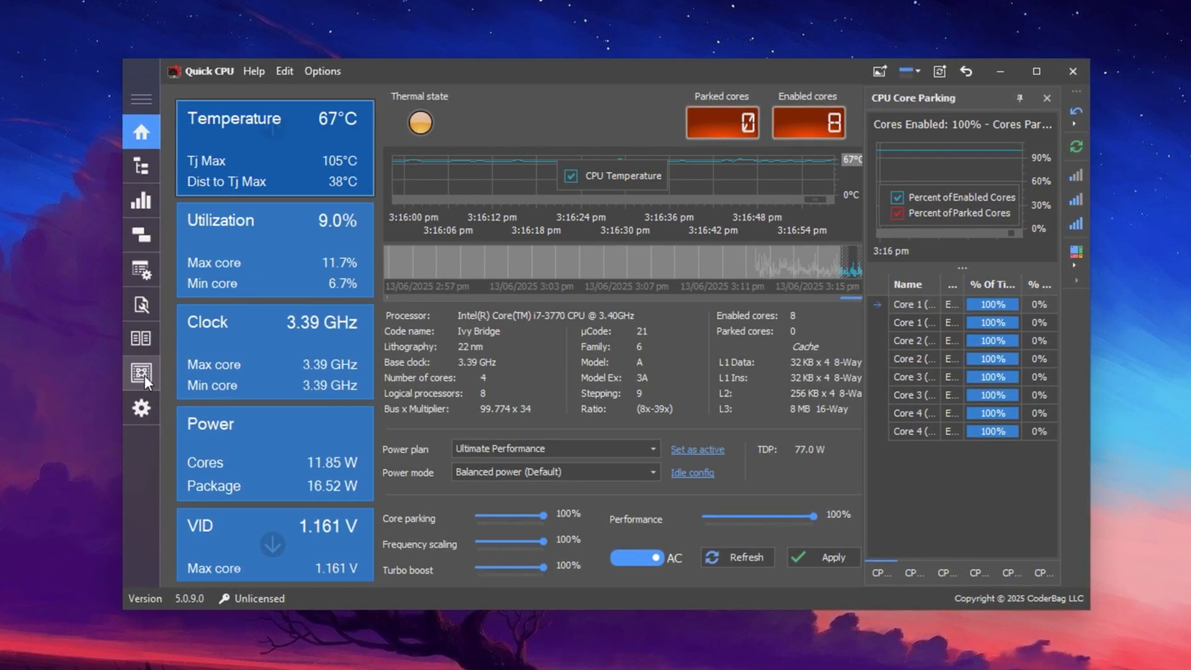
View the All Controls page, close Quick CPU, and go back up to CPU Optimization Pack
click(142, 372)
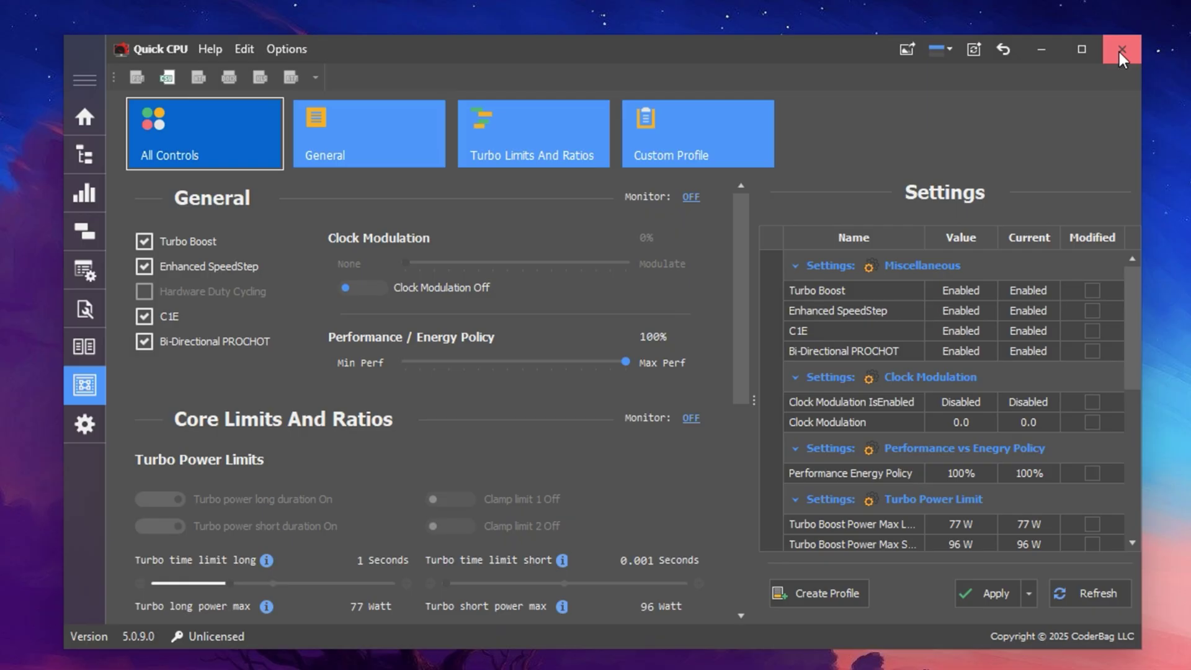
click(1119, 52)
key(BackSpace)
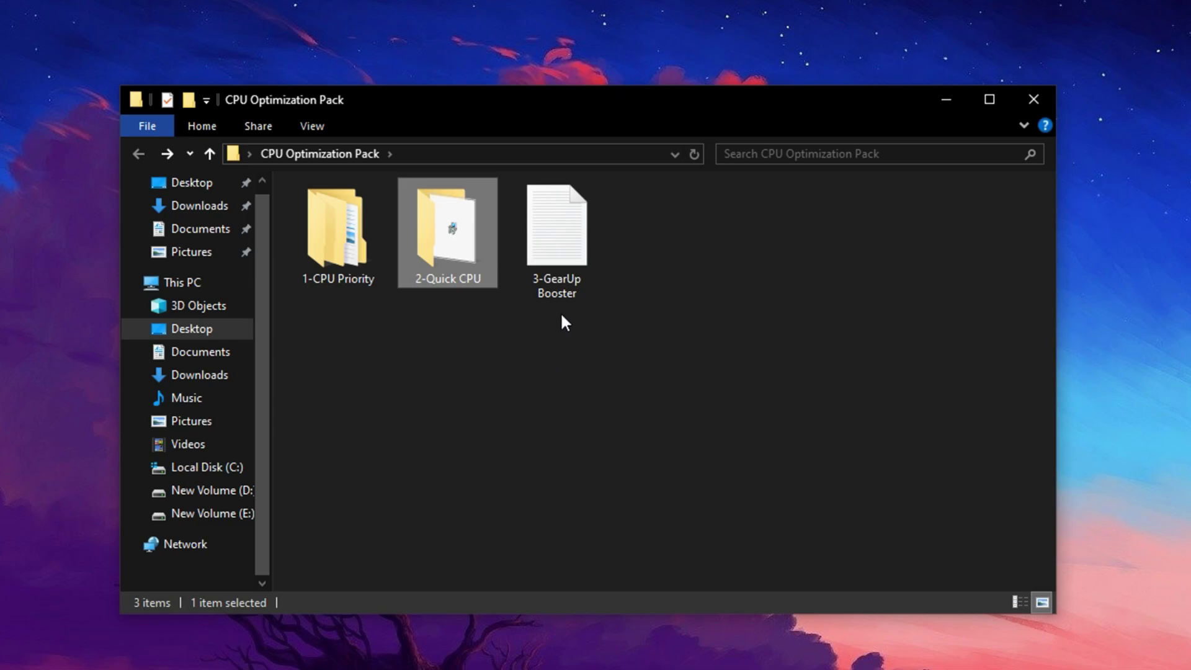
Select the 3-GearUp Booster item, then launch GearUP Booster from its desktop shortcut
click(555, 256)
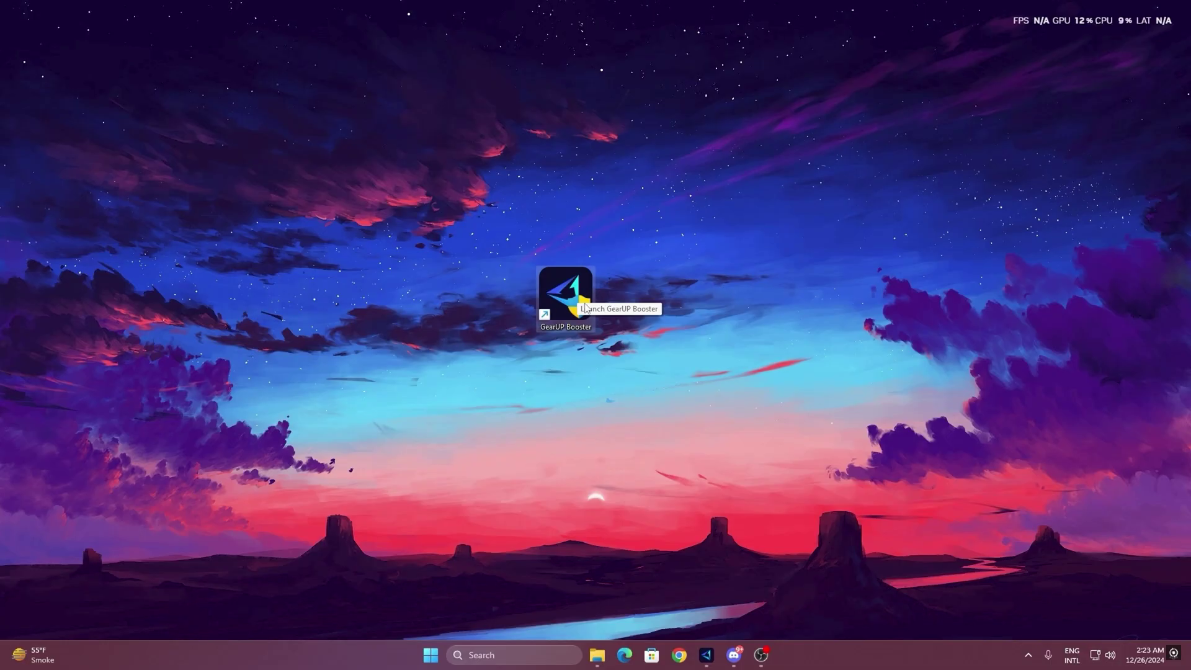
double_click(566, 302)
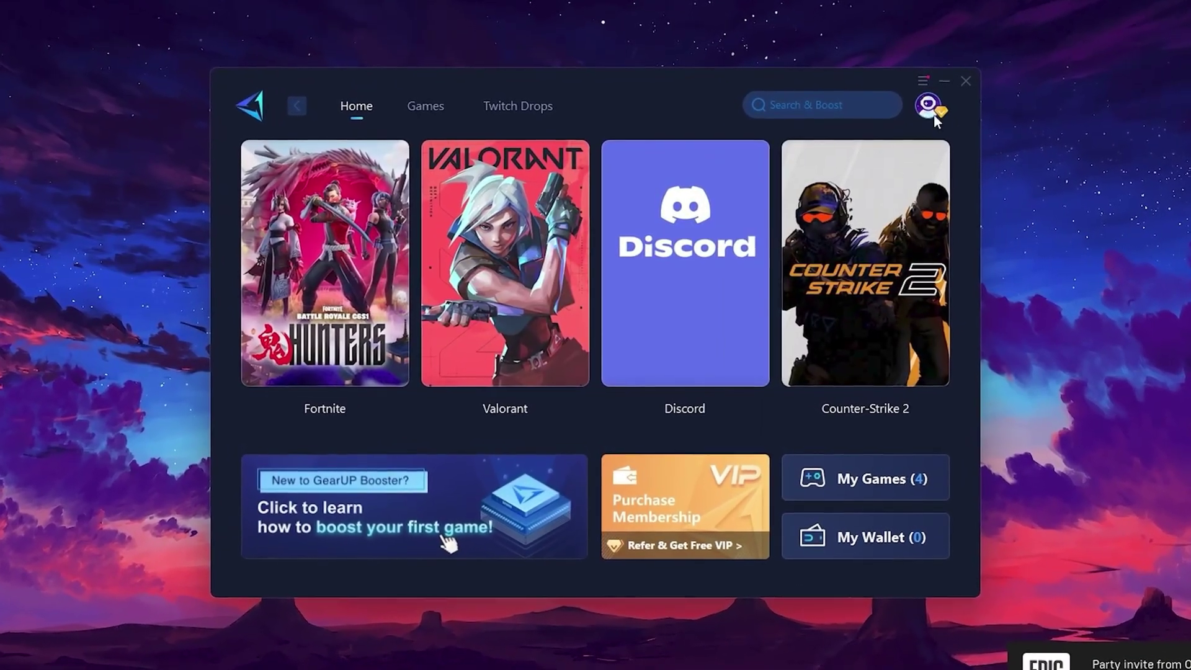
mouse_move(785, 159)
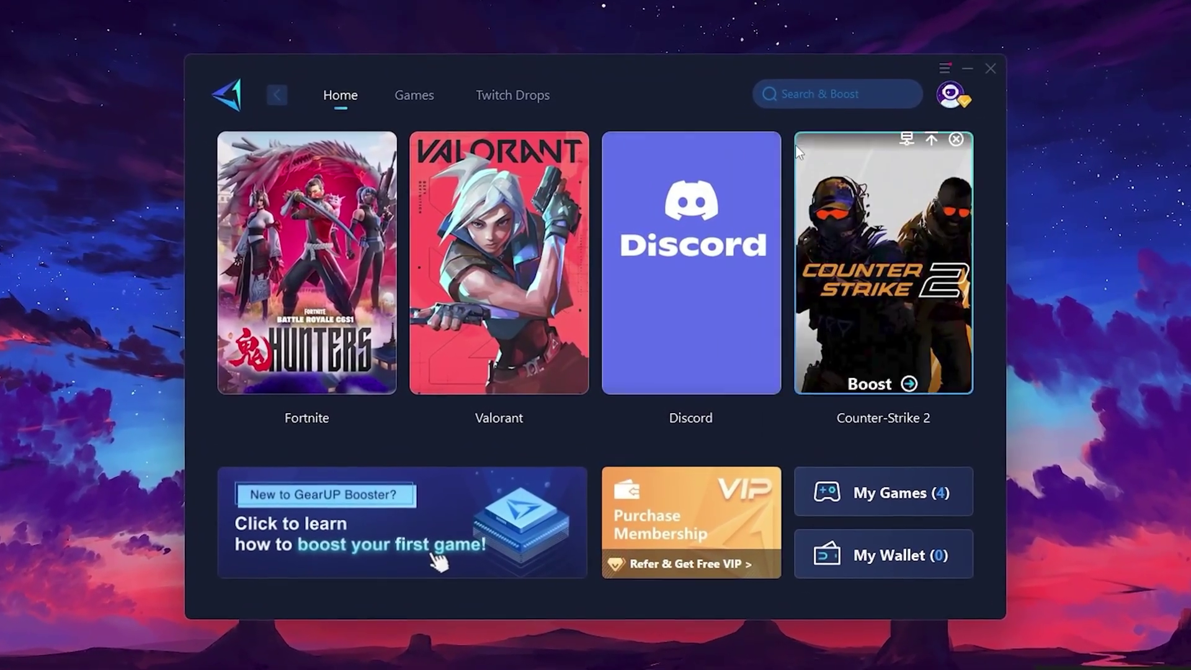
mouse_move(352, 180)
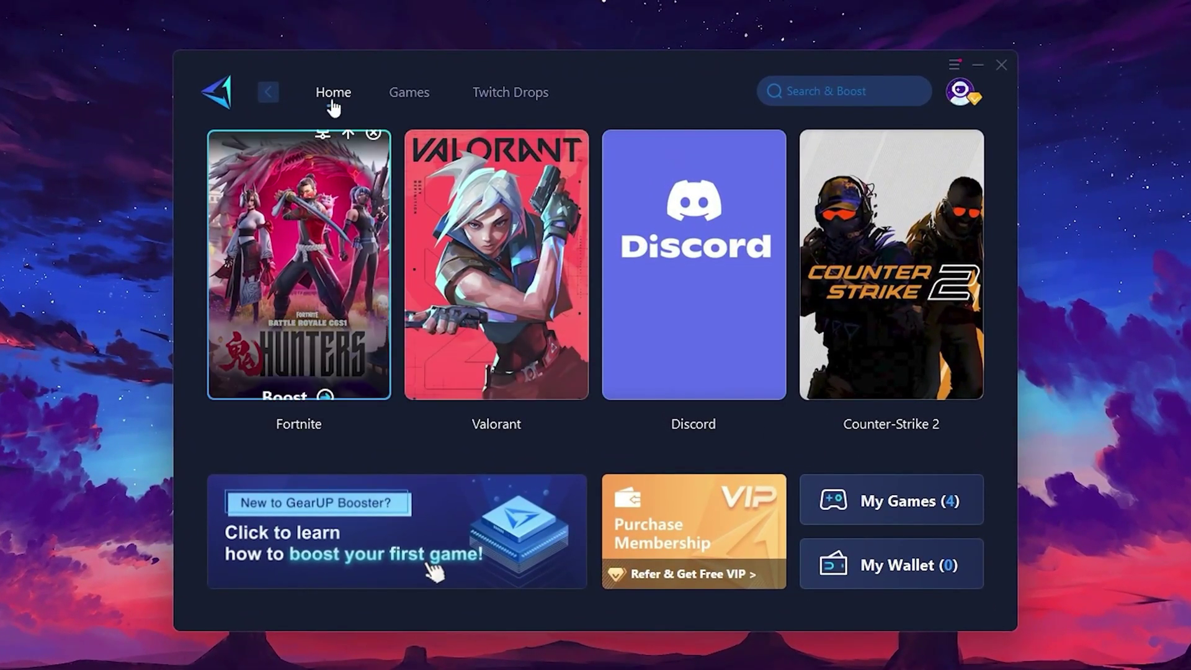
mouse_move(907, 240)
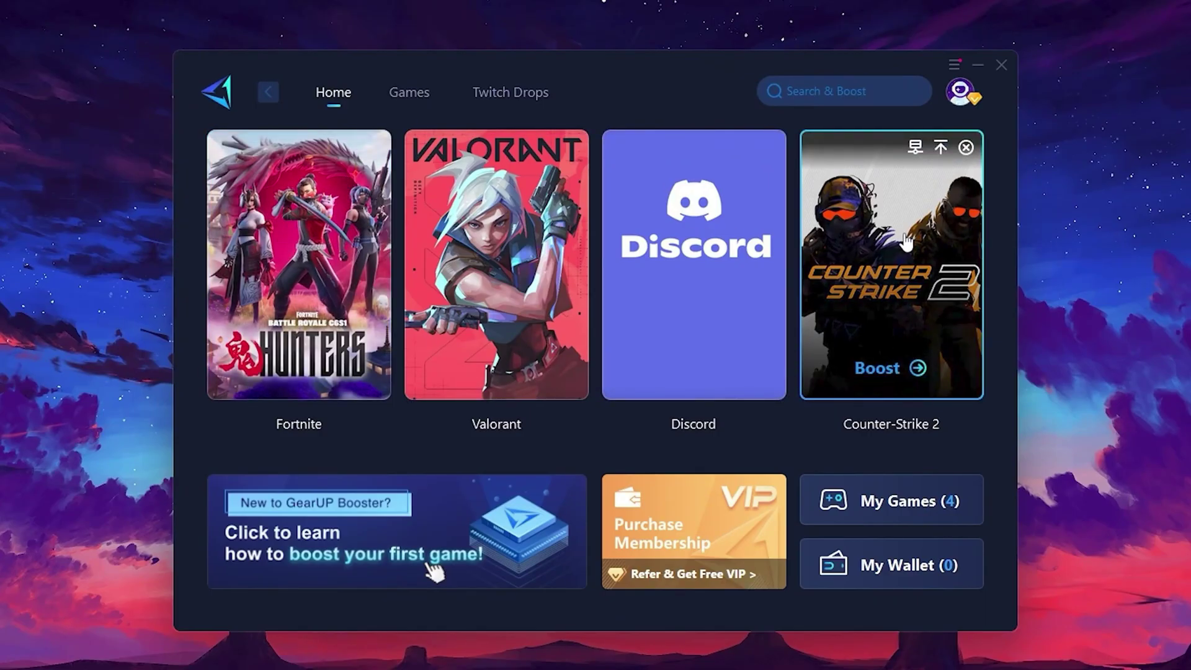
click(402, 97)
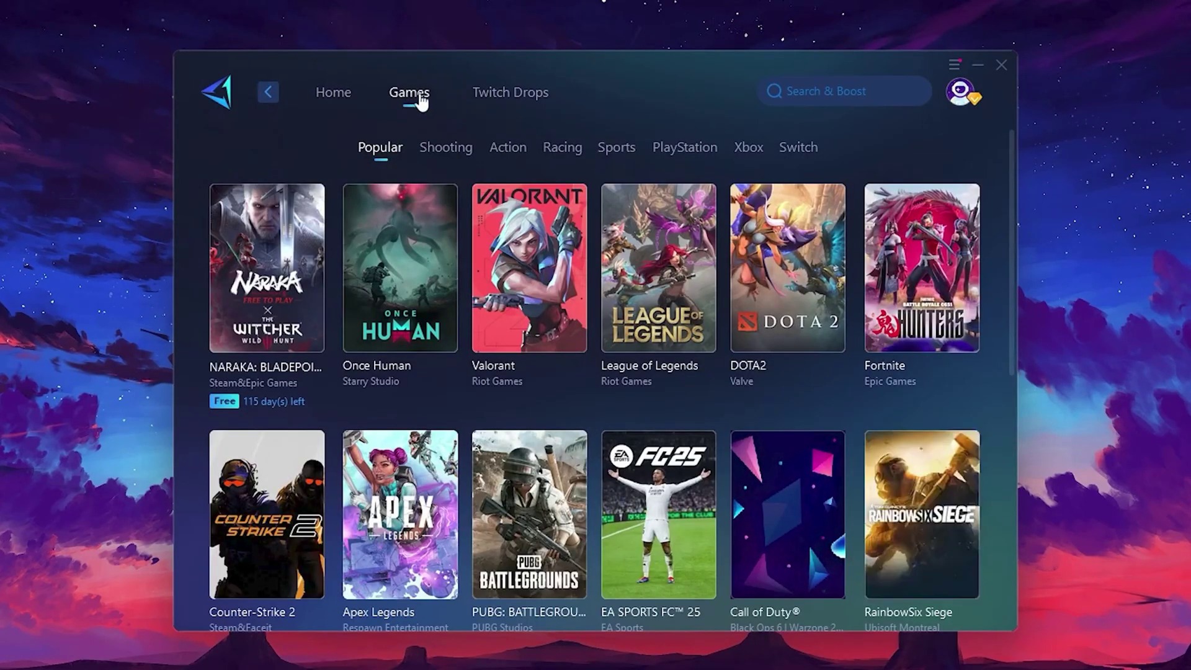
mouse_move(821, 231)
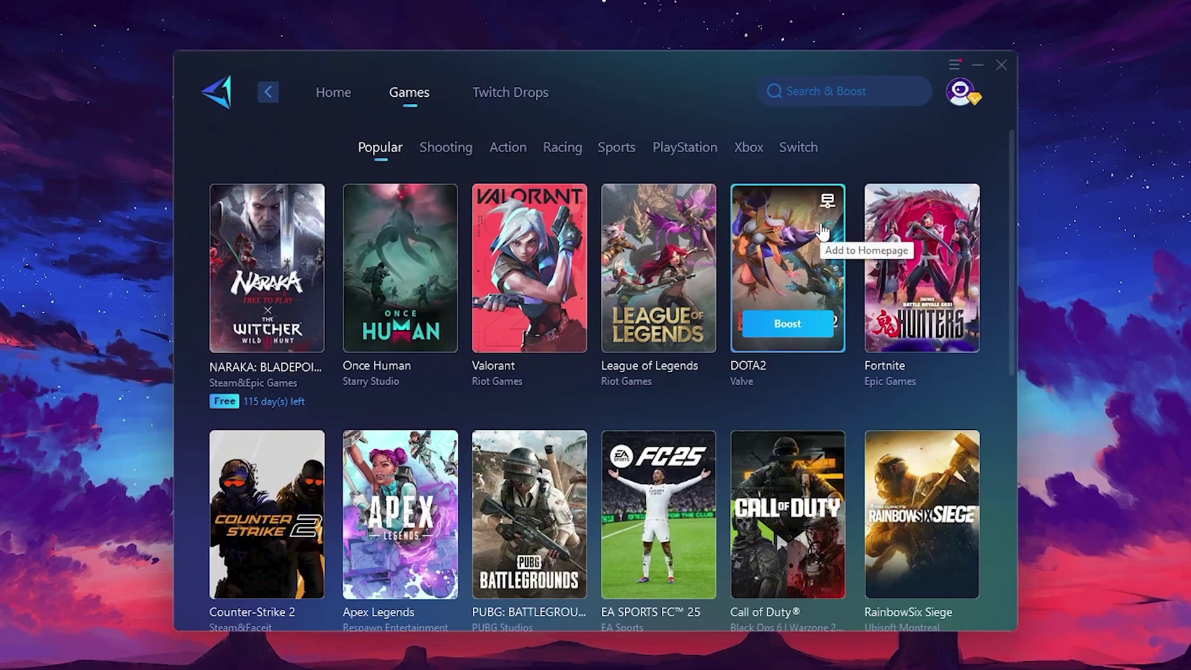
click(335, 101)
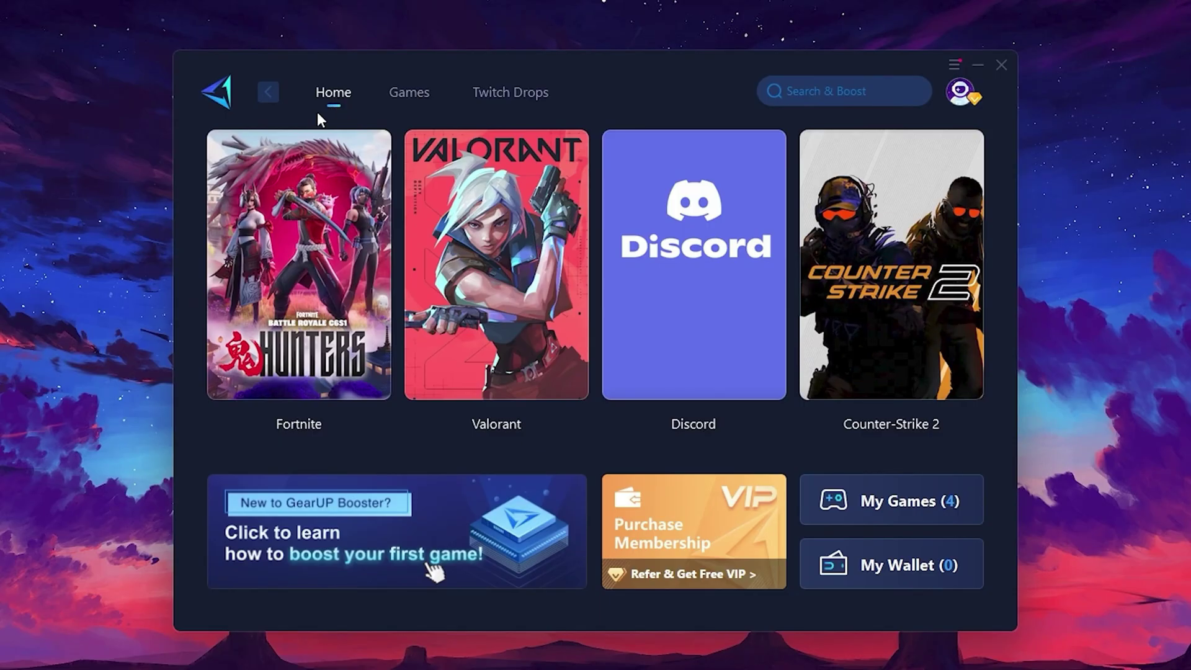
mouse_move(322, 248)
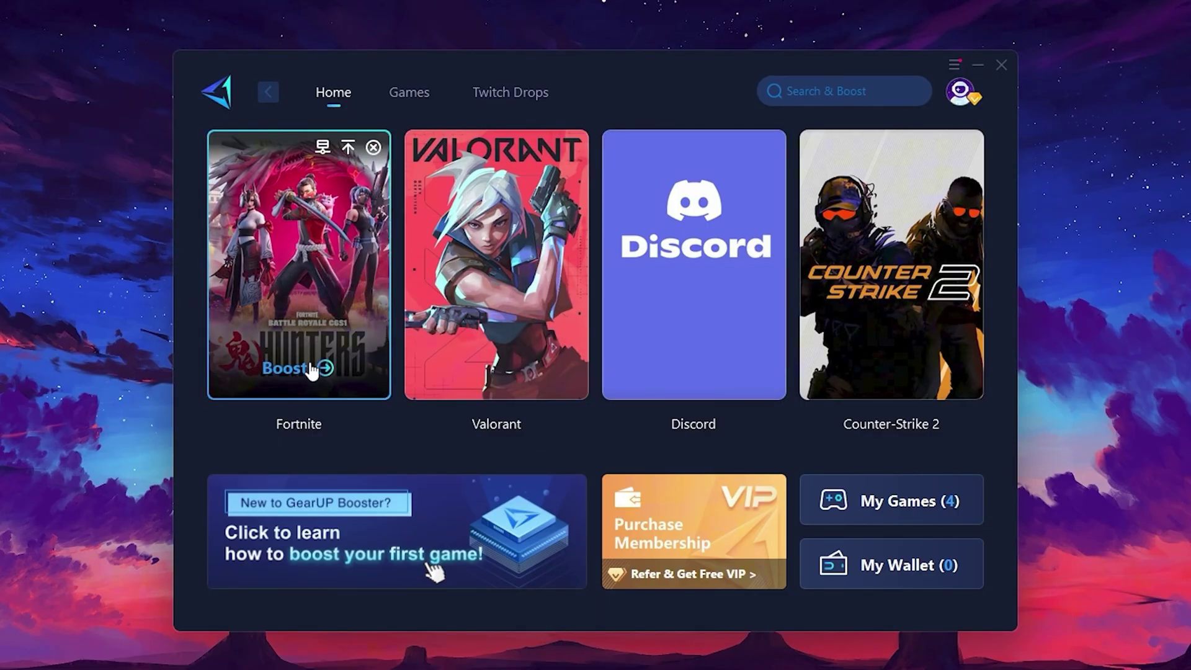
Boost Fortnite, keeping the Middle East server region and the Auto node
click(288, 372)
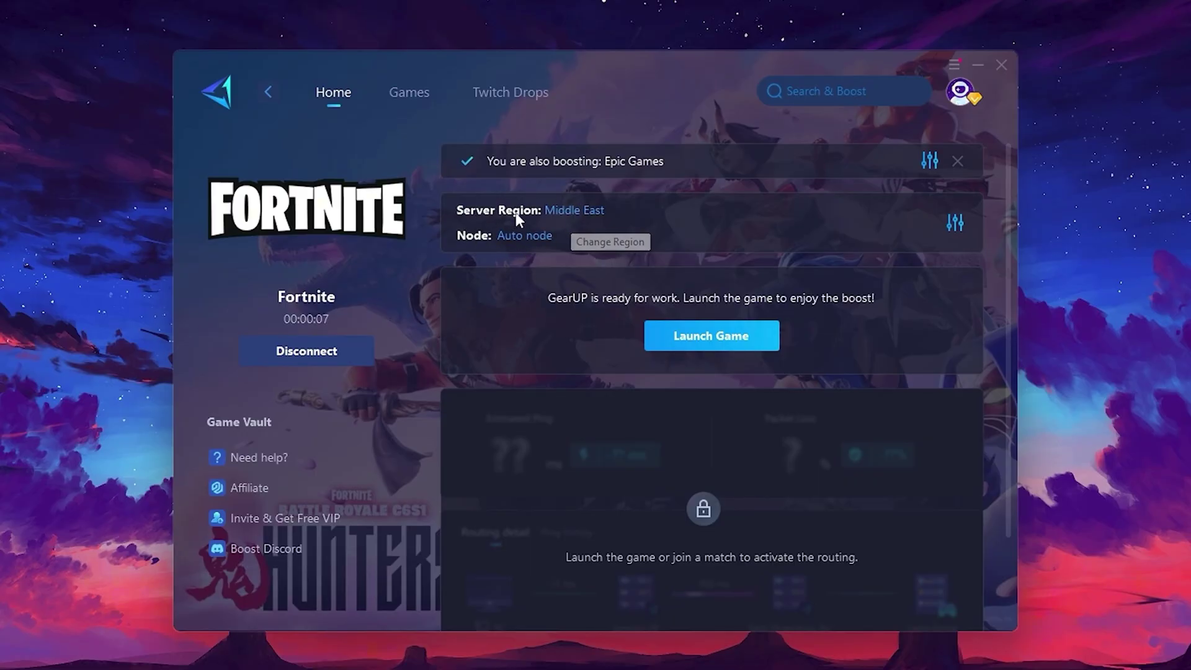
click(580, 214)
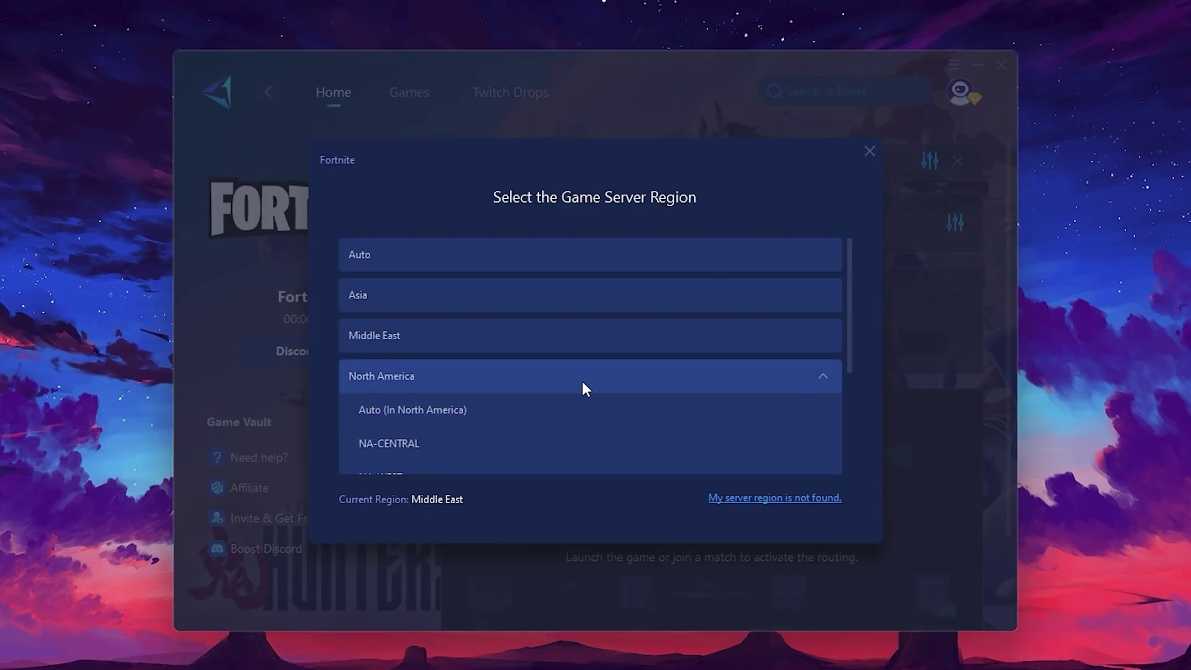
scroll(551, 365, down, 1)
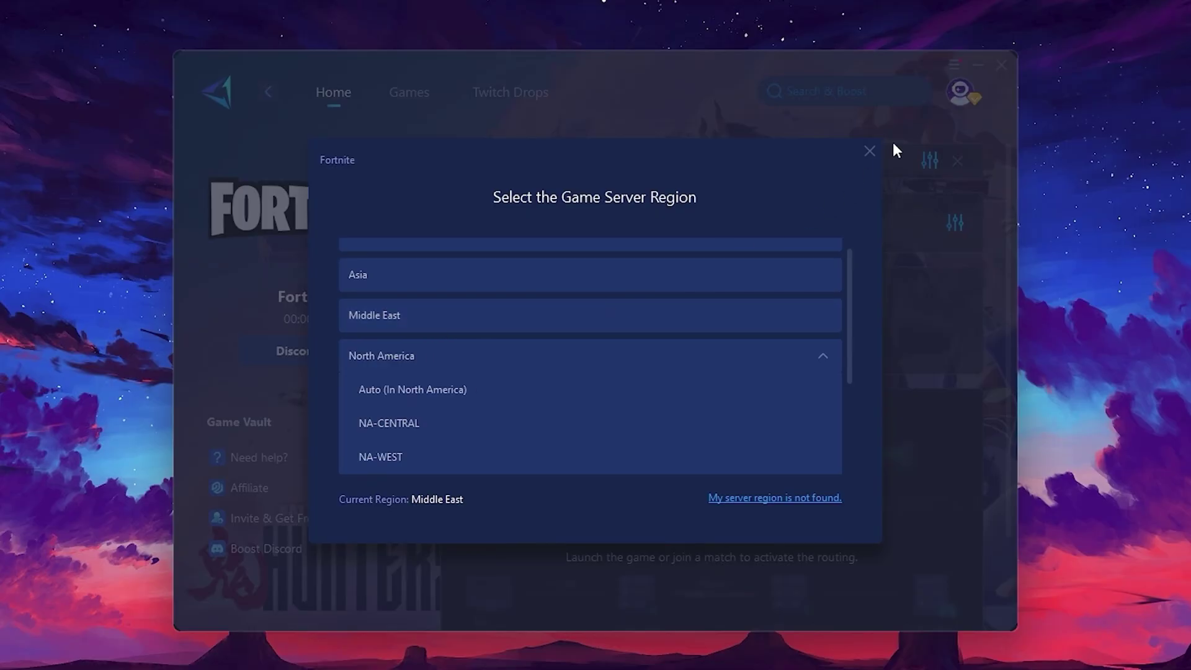
click(869, 152)
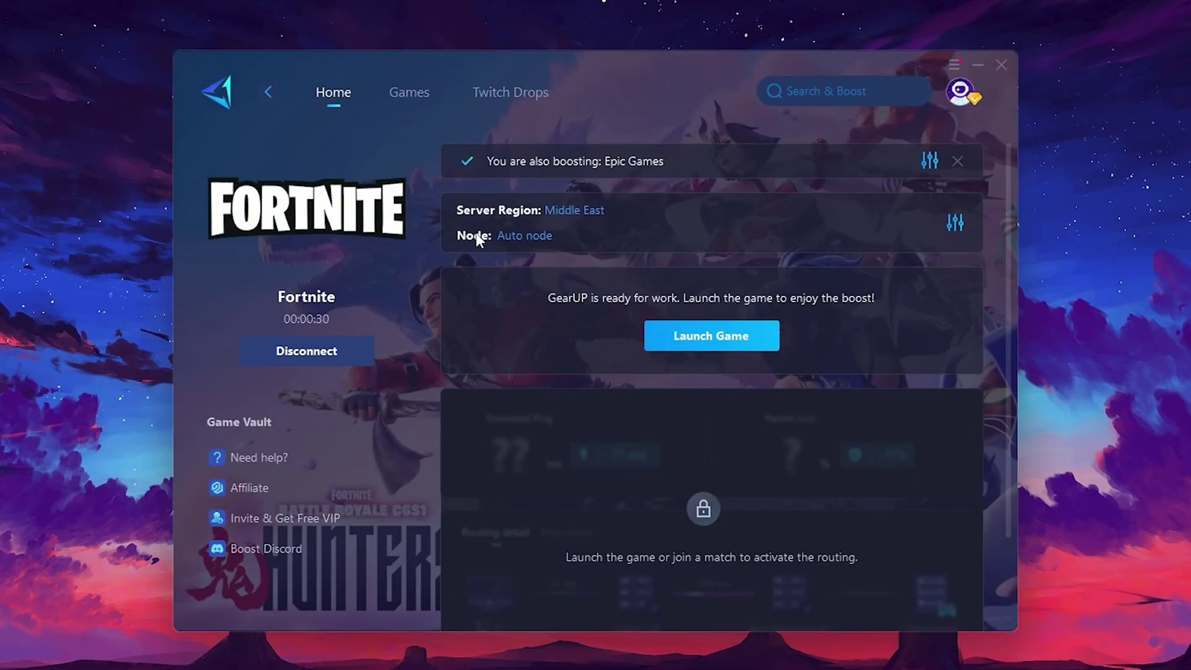
click(516, 236)
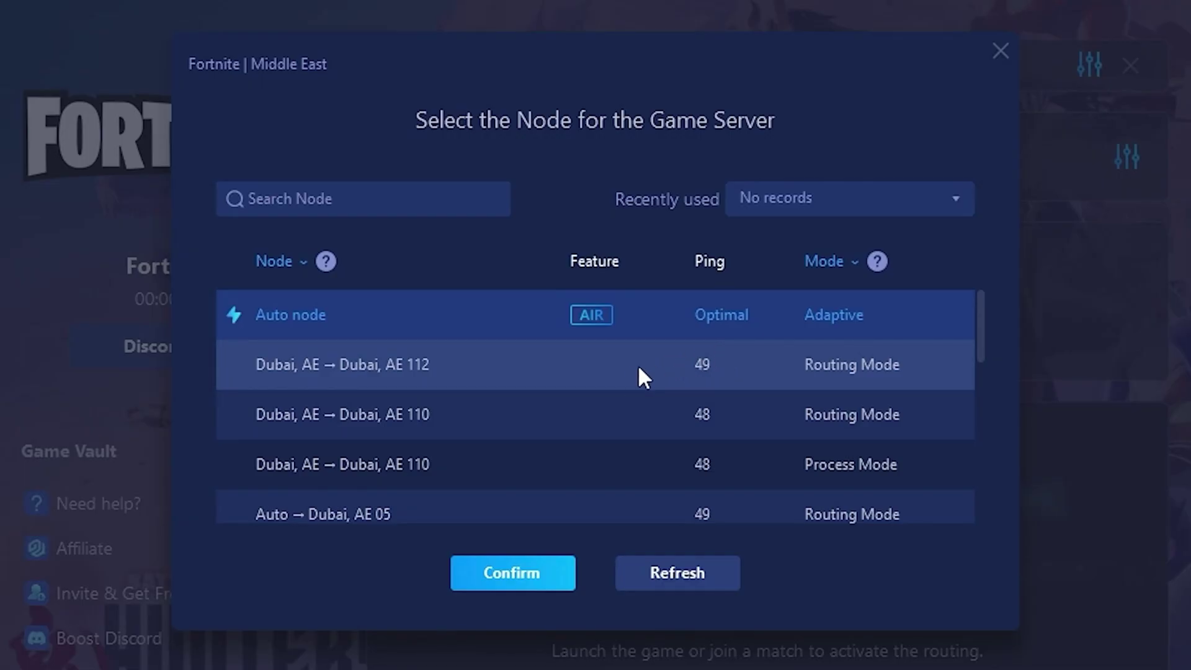
scroll(656, 340, down, 2)
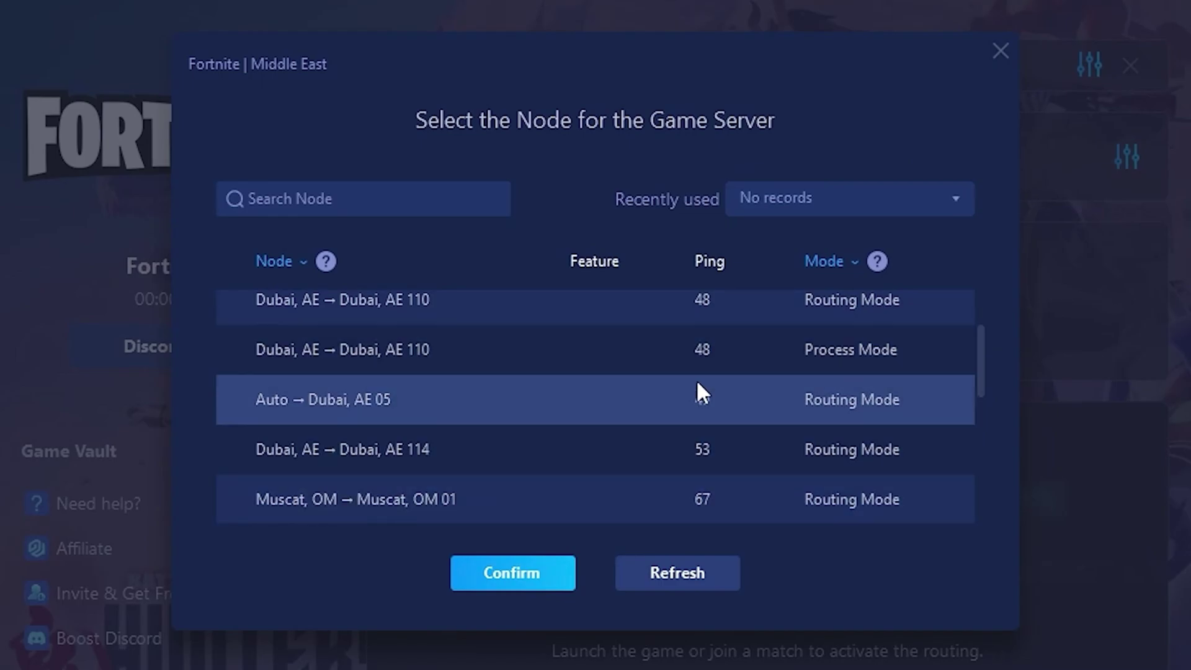
scroll(701, 392, up, 3)
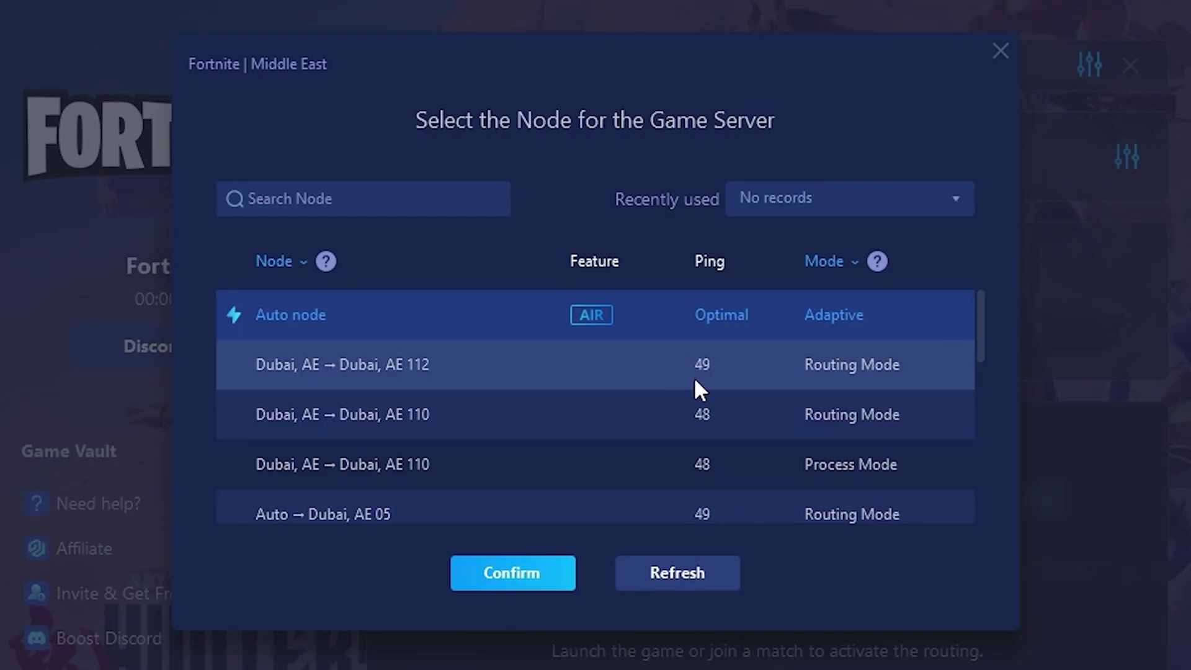
click(1000, 52)
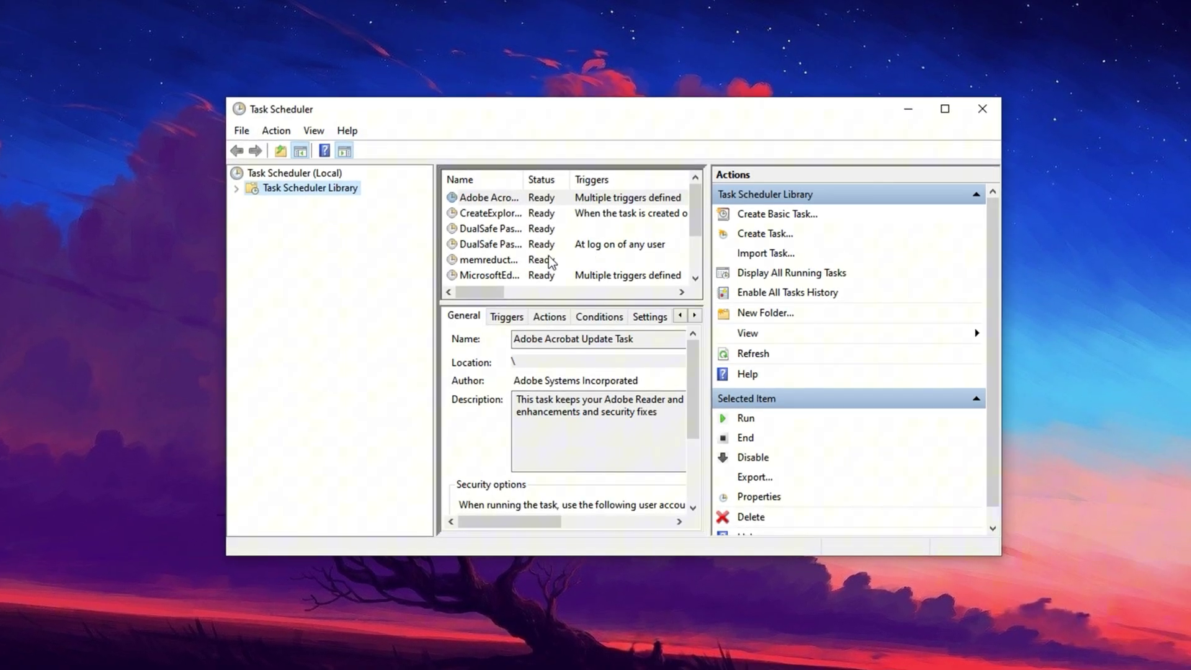
Expand Task Scheduler Library to reveal GoogleSystem and Microsoft subfolders like OneCore, Windows and XblGameSave
double_click(315, 191)
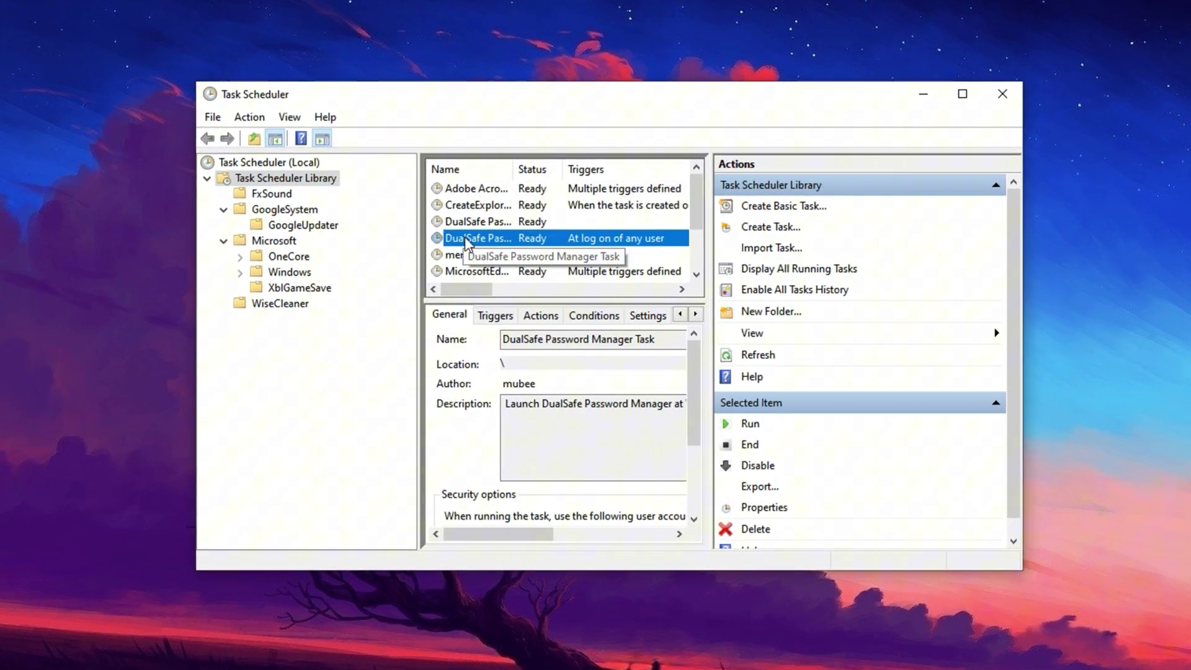
Expand the Microsoft Windows task folder and inspect the NVIDIA App SelfUpdate task's Run/Disable actions
click(238, 272)
scroll(353, 322, down, 3)
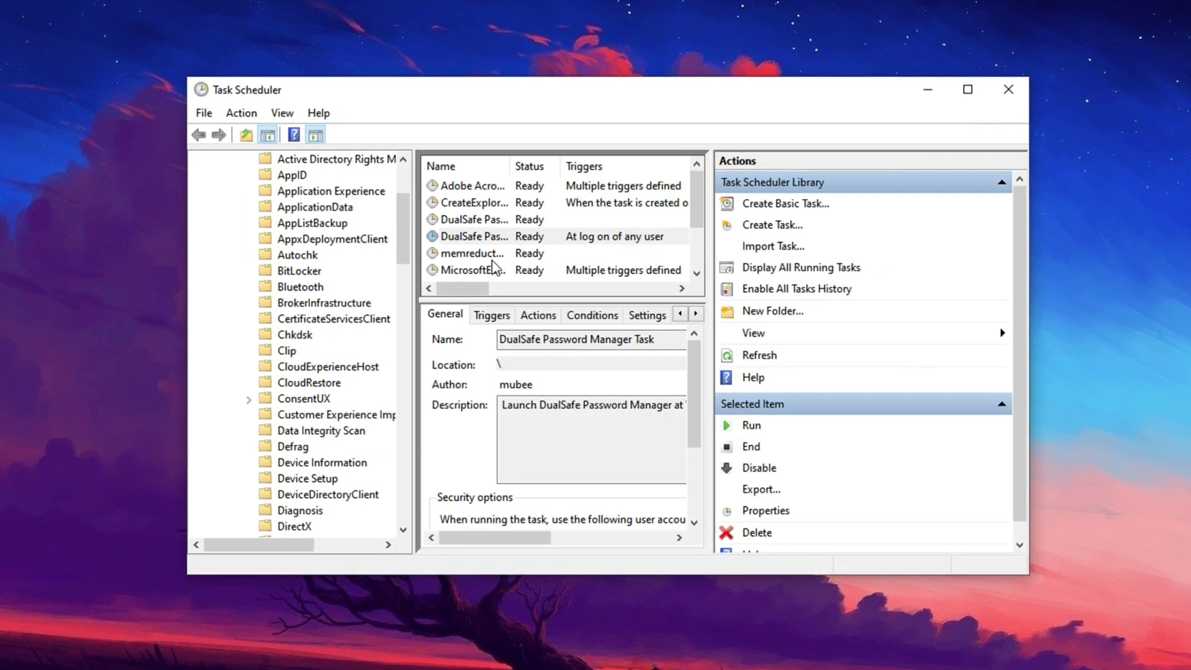
scroll(490, 260, down, 2)
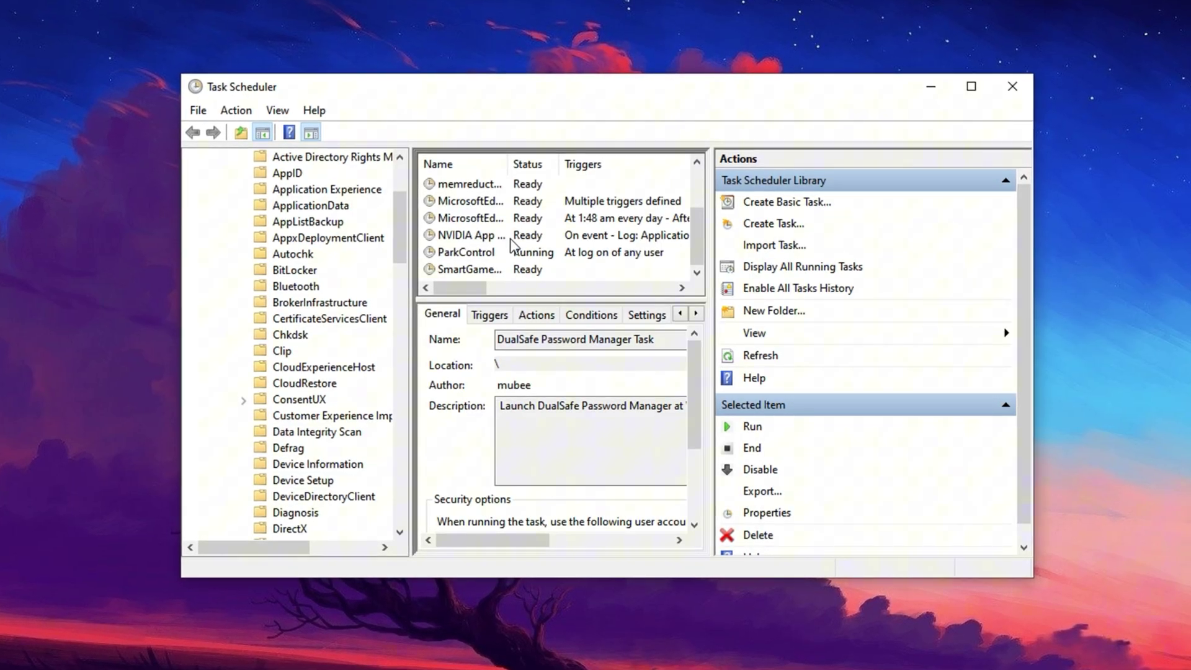
click(487, 240)
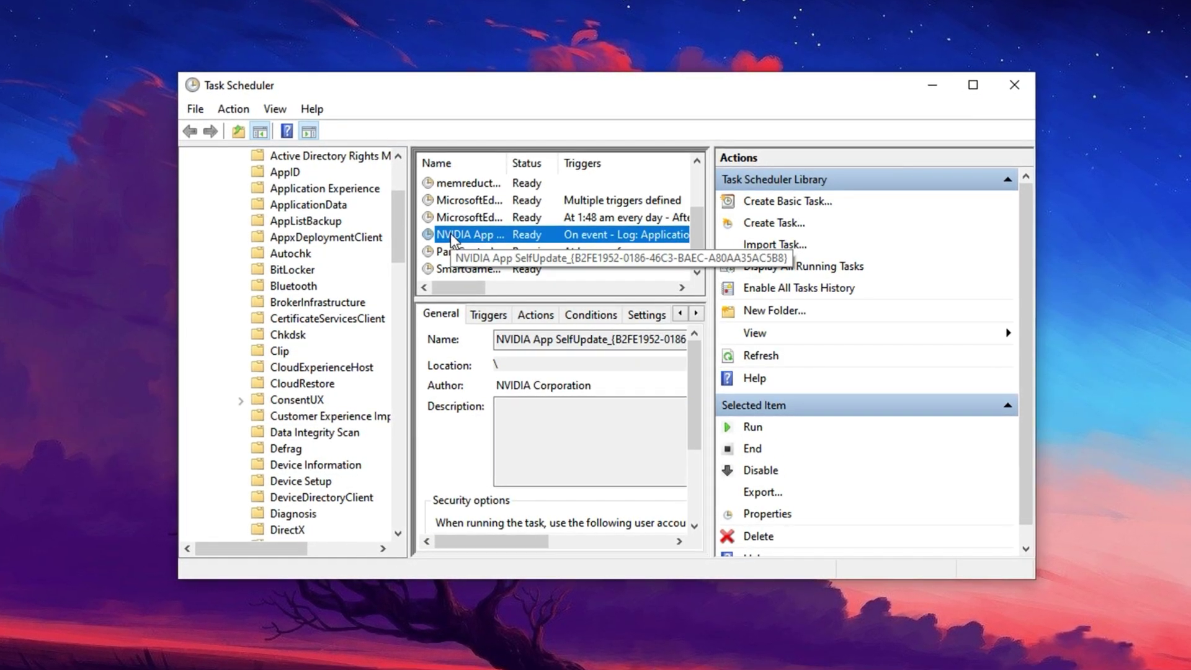
right_click(453, 239)
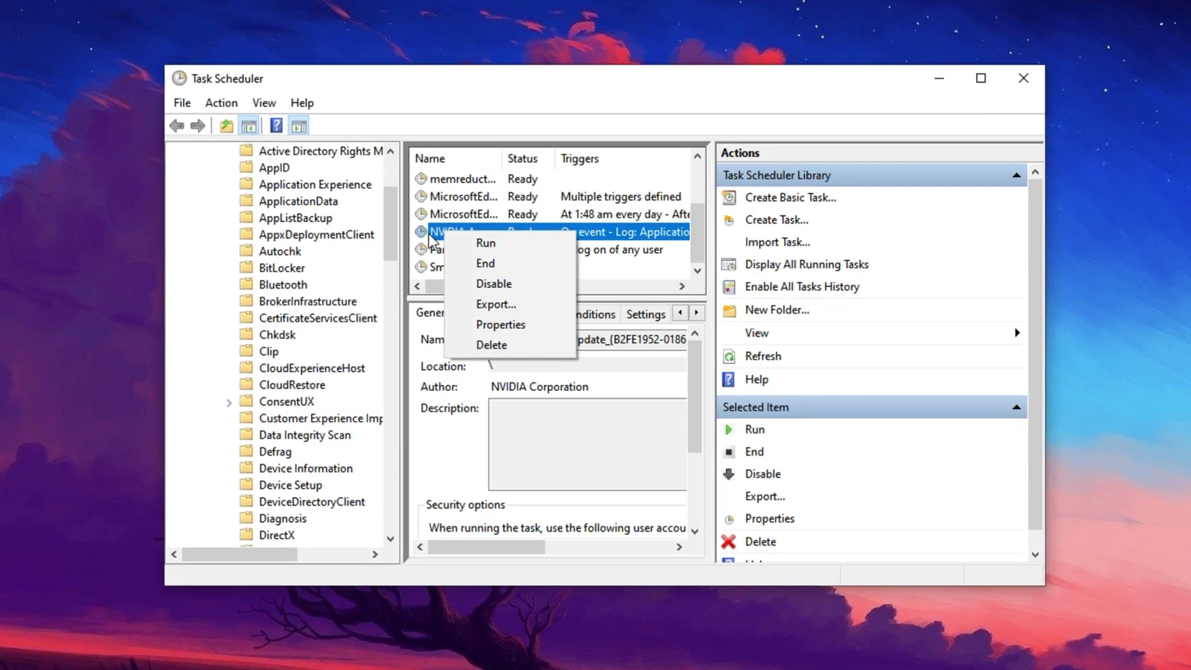
click(428, 233)
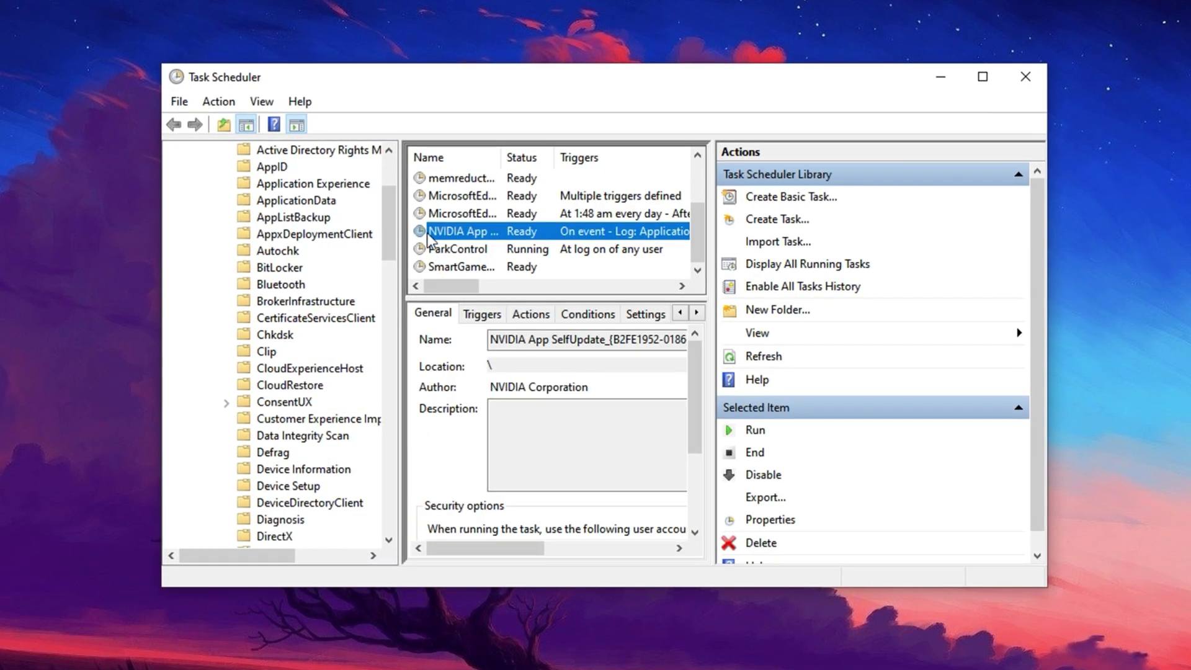
Inspect the ParkControl and Microsoft Edge update tasks
scroll(501, 222, up, 2)
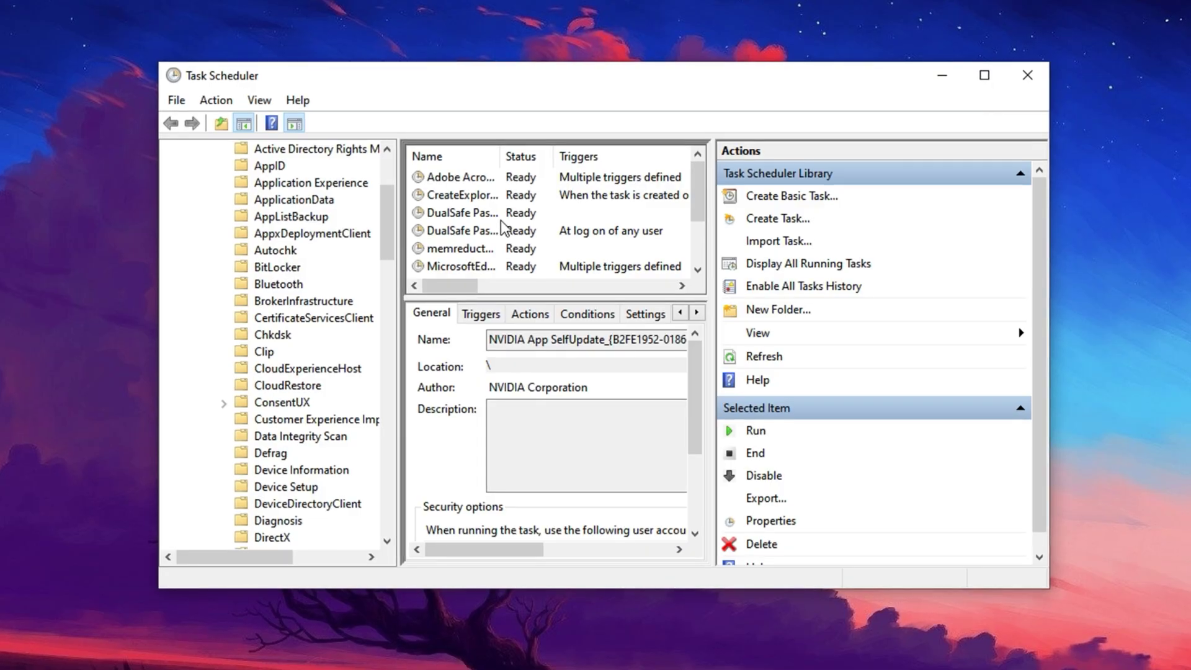
scroll(503, 228, down, 2)
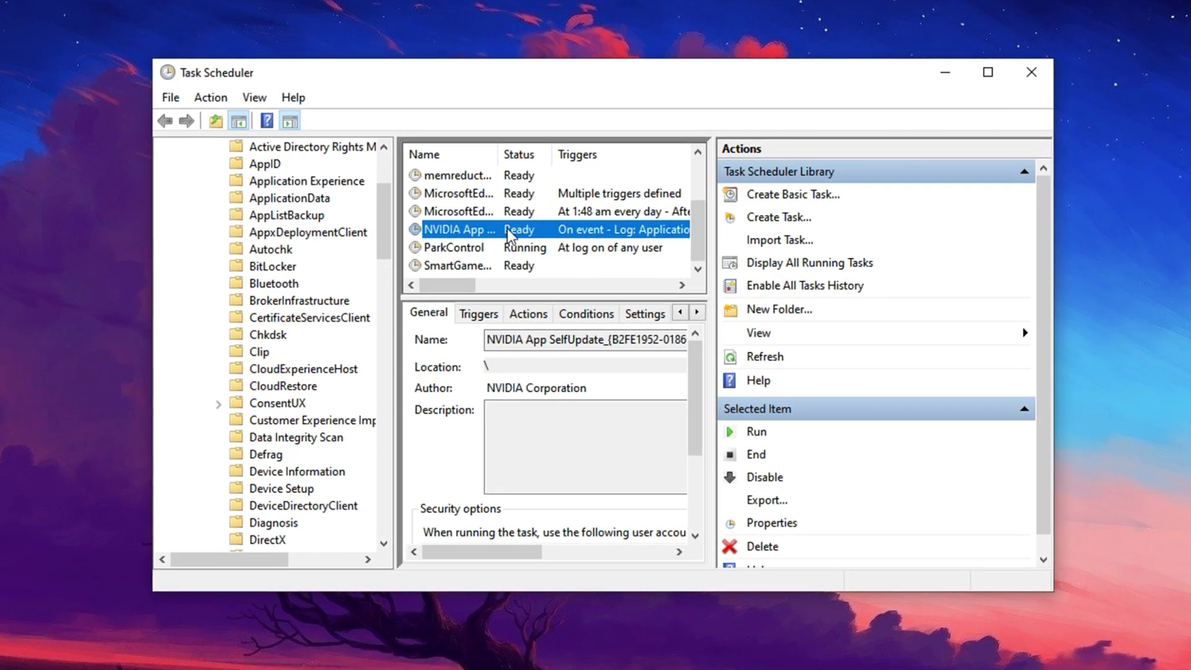
click(497, 247)
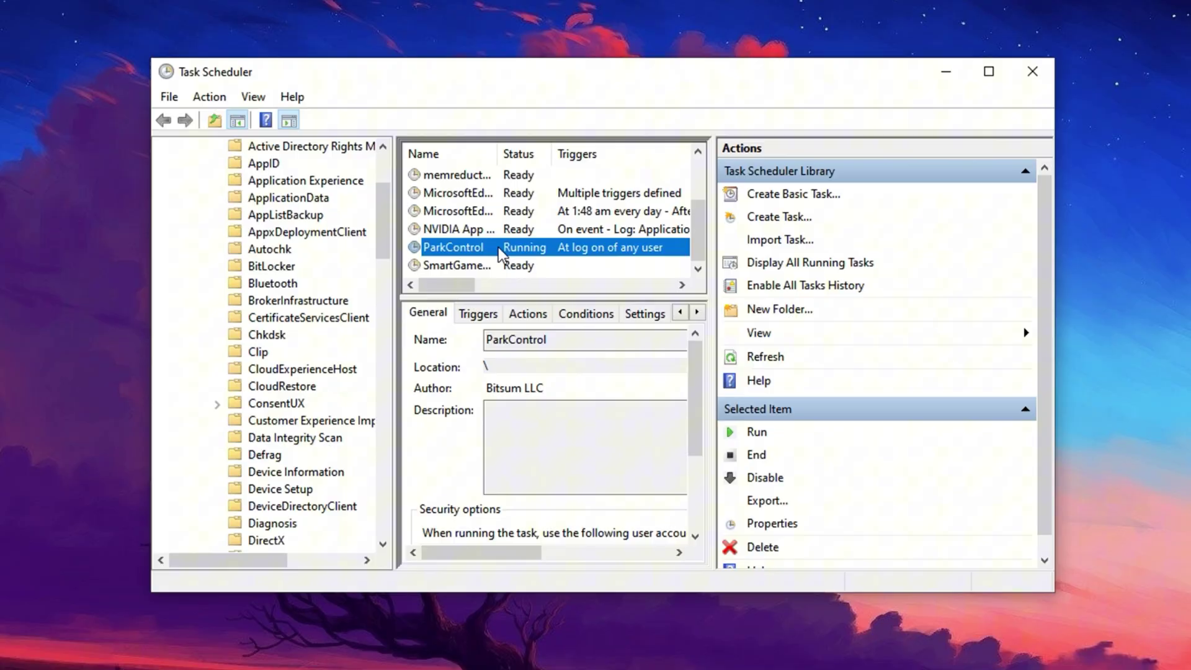
click(495, 196)
scroll(491, 233, up, 2)
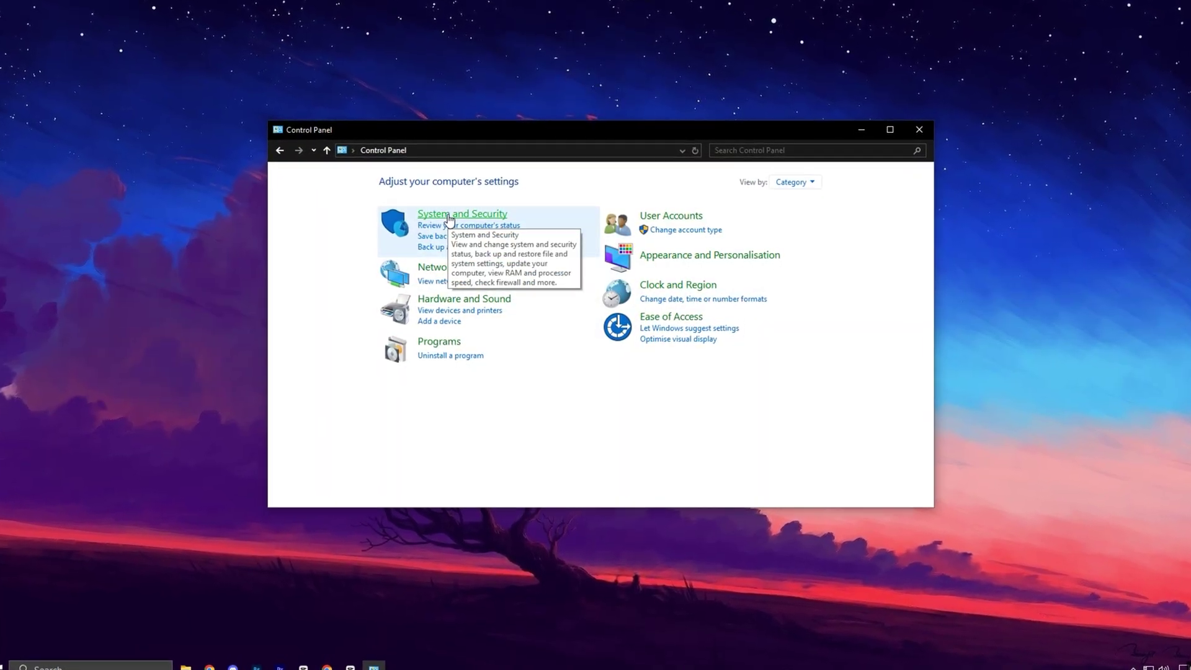
Go to System and Security > Power Options > power button settings and unlock the shut-down options
click(450, 217)
click(453, 293)
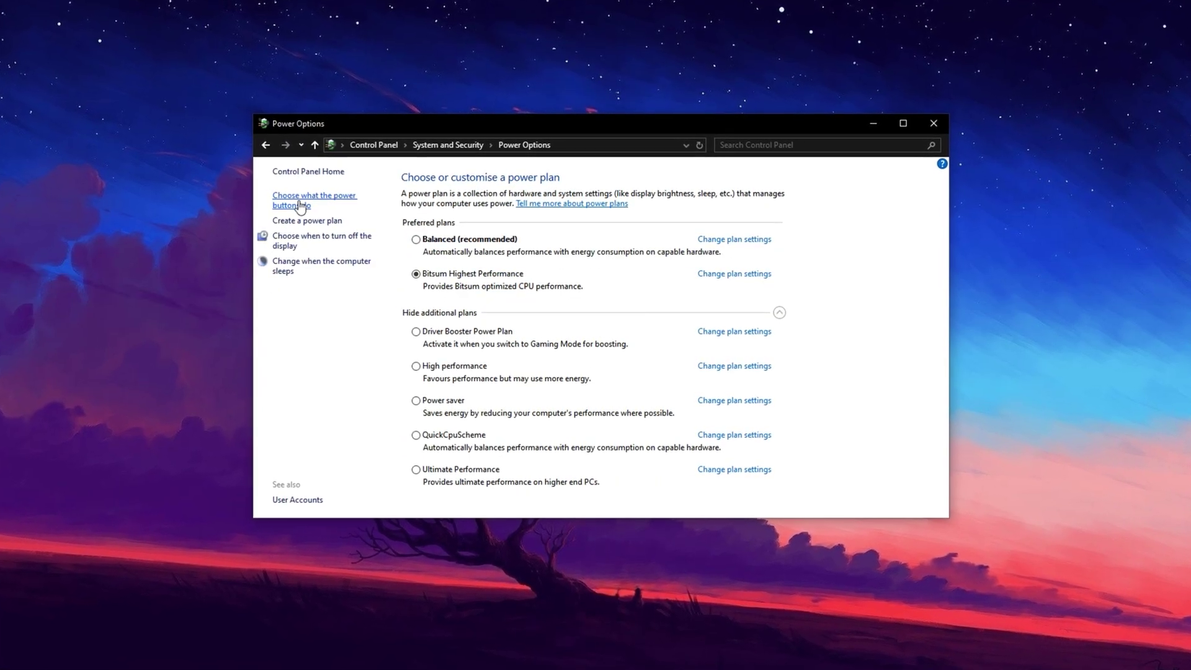
click(304, 205)
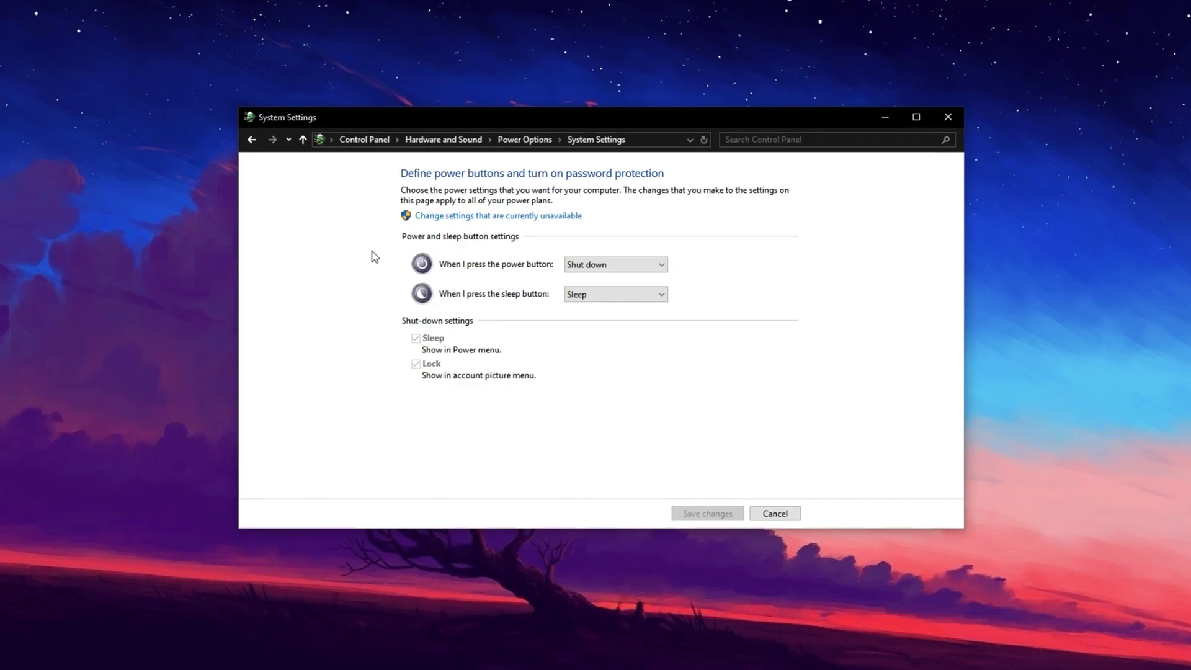
click(475, 216)
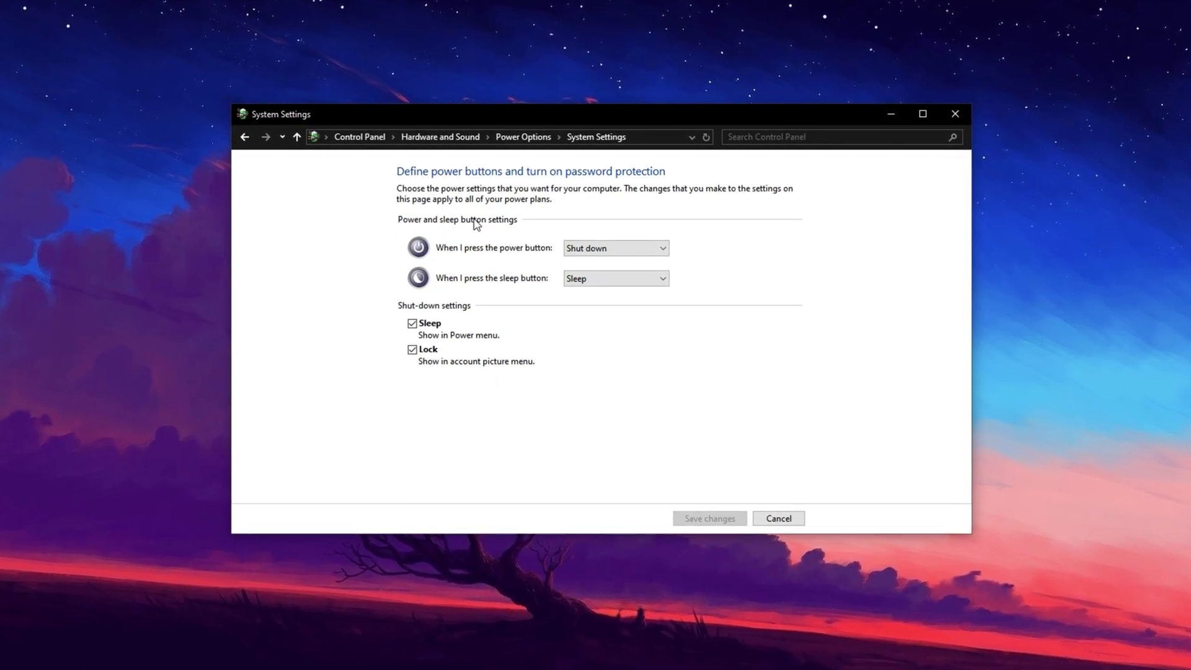